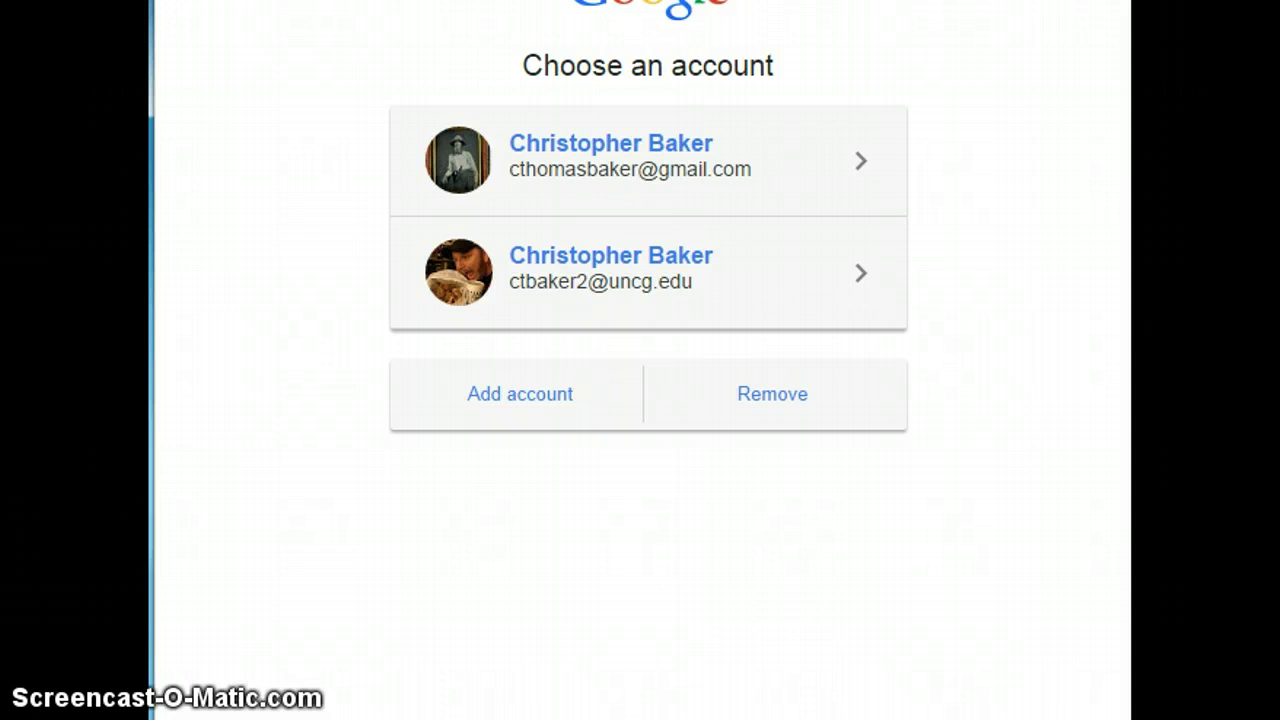
# - Choose the uncg.edu university account in the Google account chooser
pyautogui.click(572, 297)
pyautogui.click(570, 295)
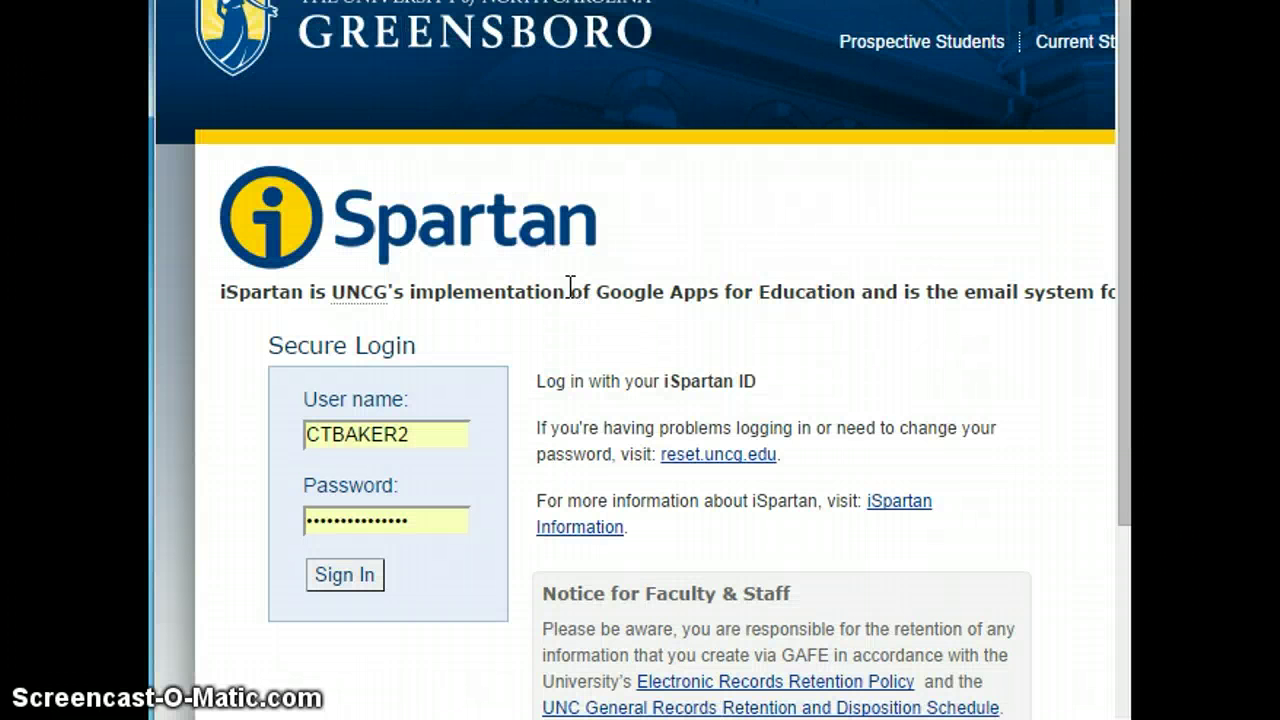
# - Sign in with the university account and start a New Blog from the dashboard
pyautogui.click(350, 576)
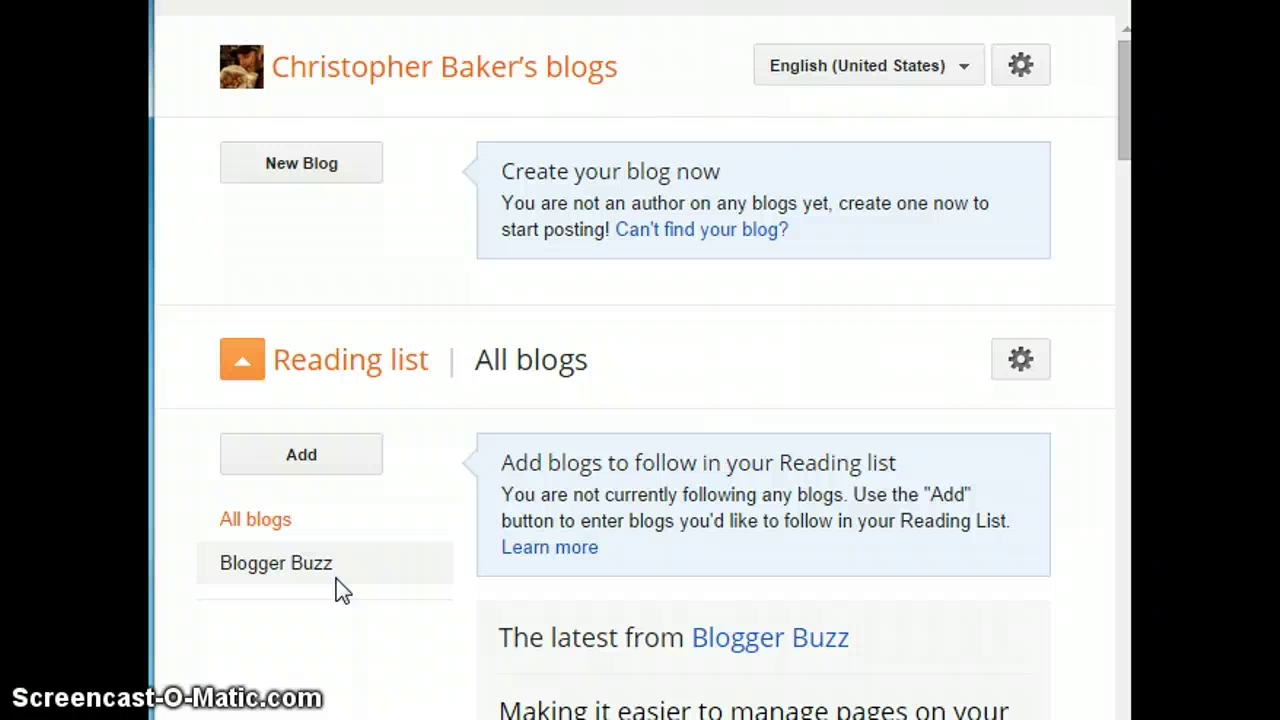
pyautogui.click(277, 631)
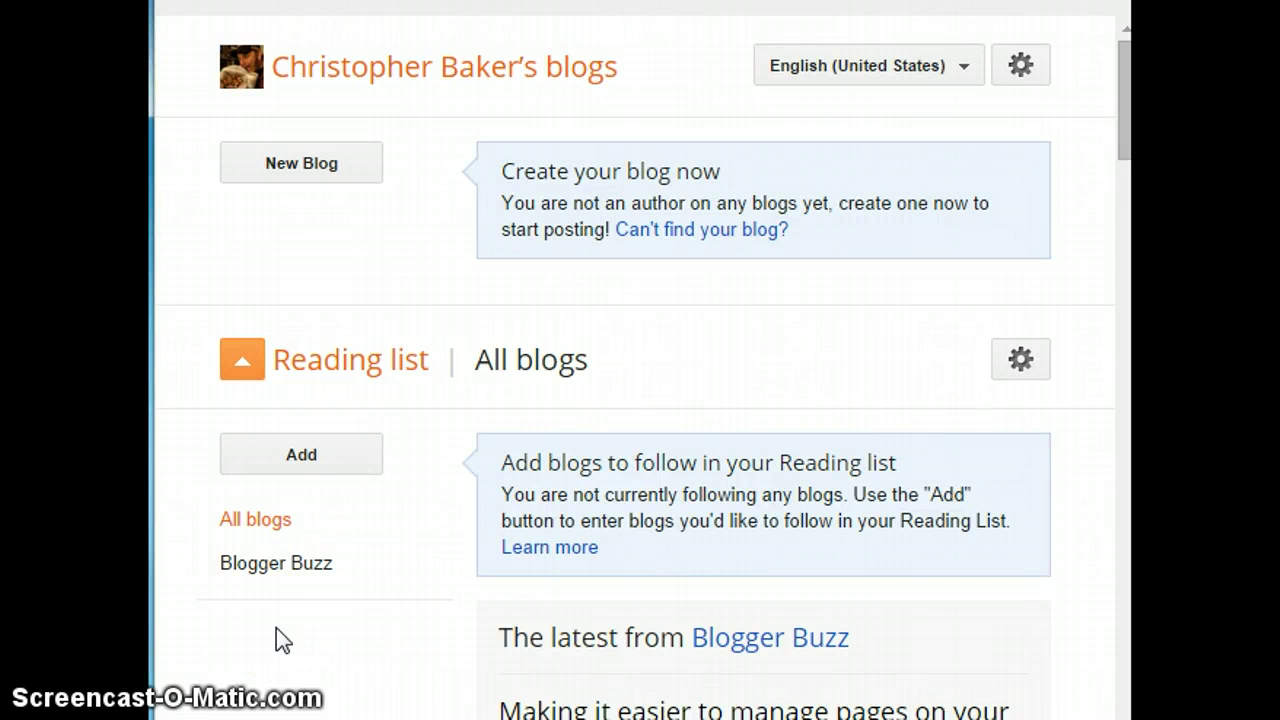
pyautogui.click(300, 172)
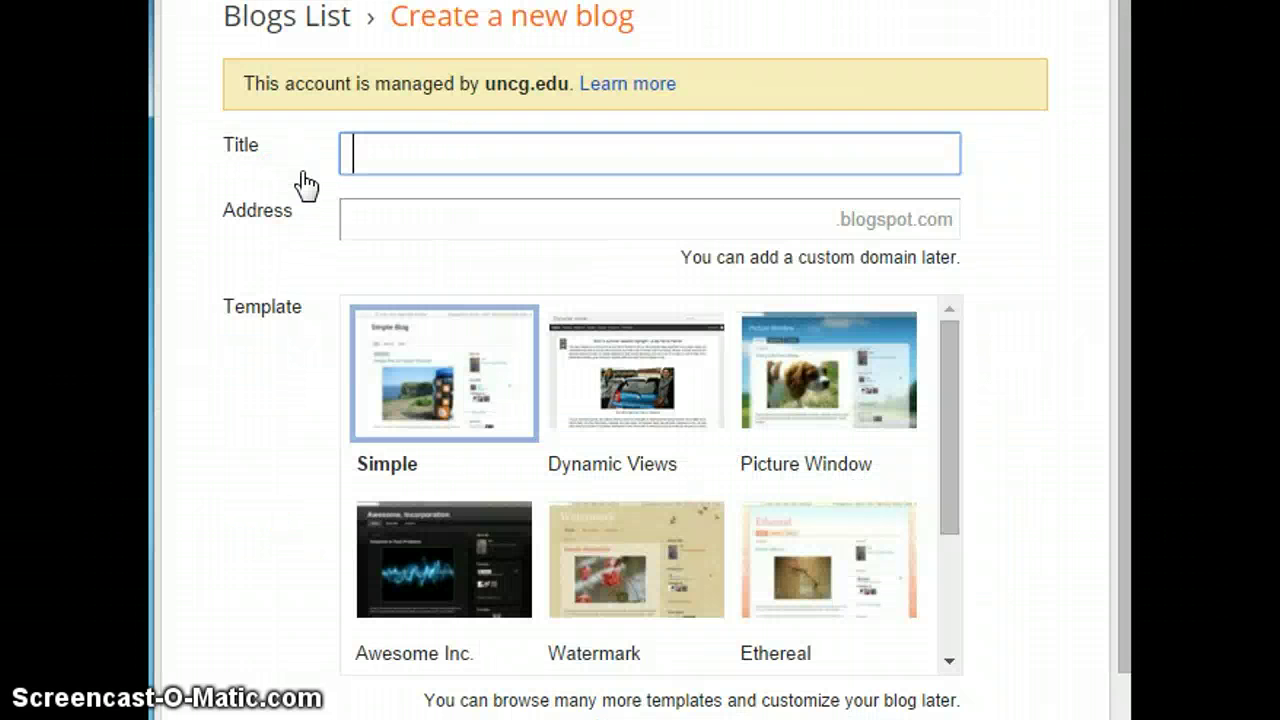
pyautogui.click(307, 181)
# - Create the blog 'Test Blog For LIS 600' at address TESTBLOGLIS600 with the Simple template
pyautogui.click(450, 165)
pyautogui.write('Test Blog For ')
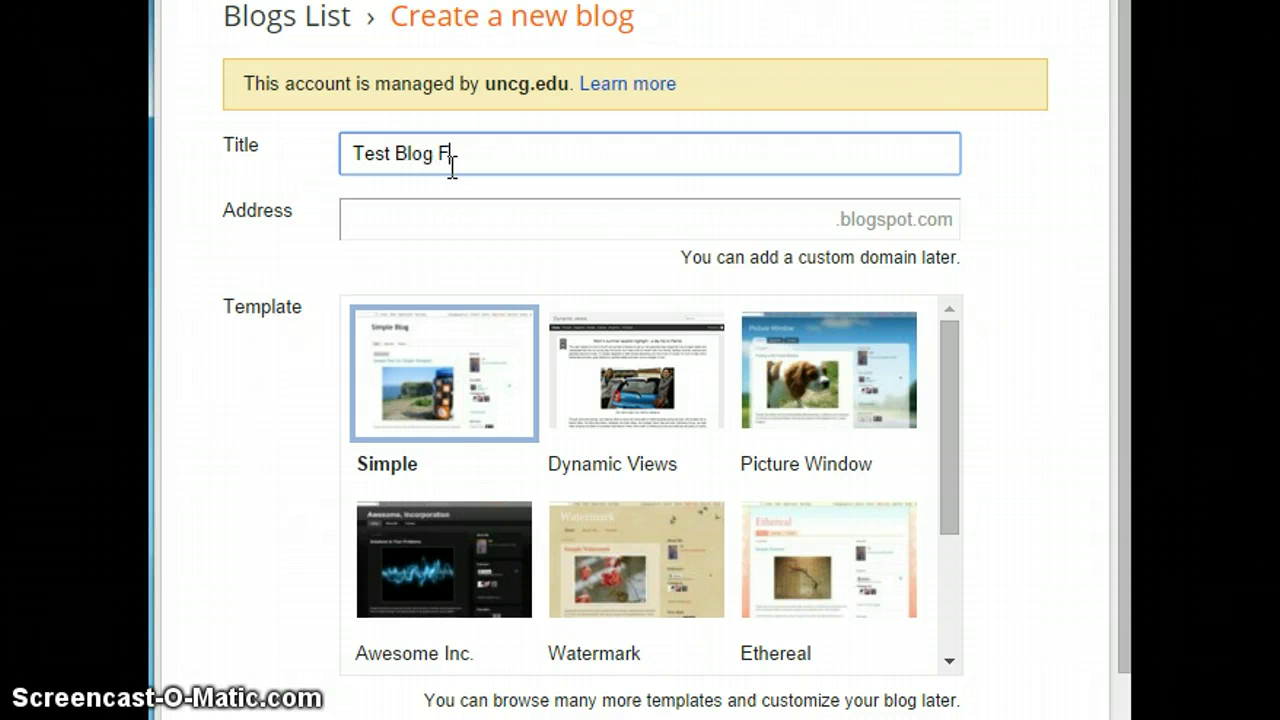
pyautogui.write('LIS 600')
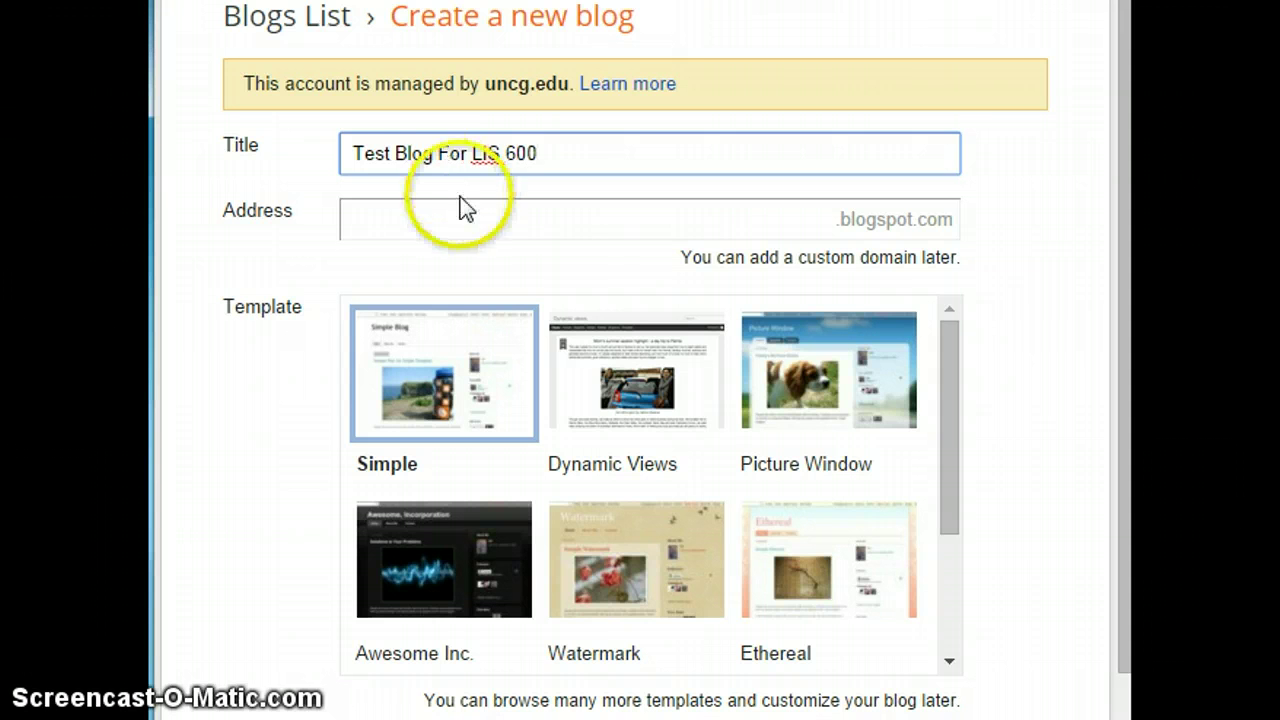
pyautogui.click(464, 224)
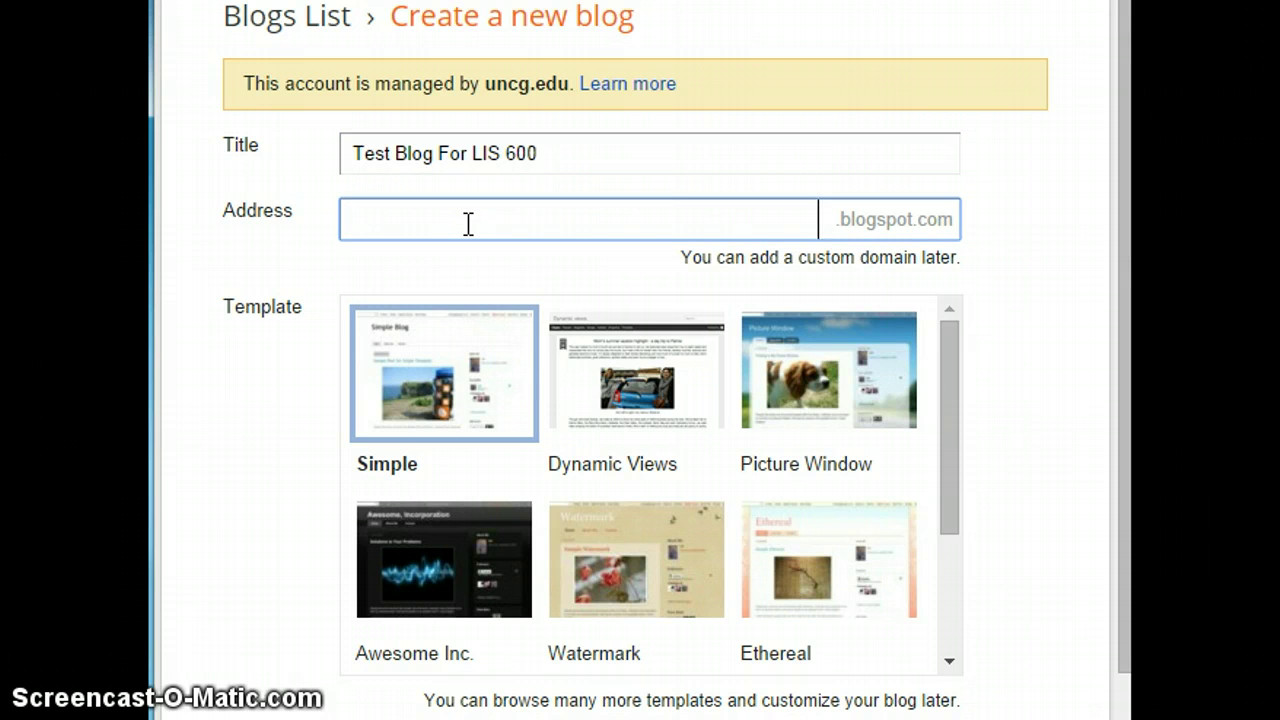
pyautogui.write('TEST')
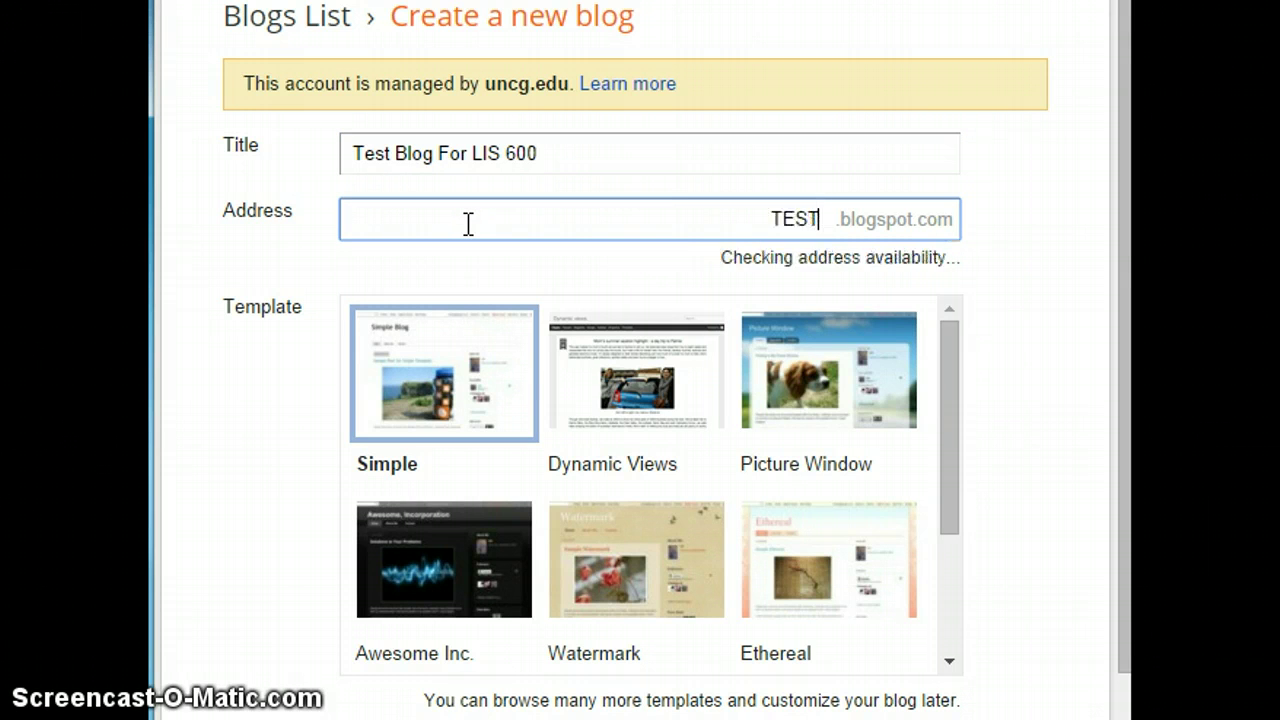
pyautogui.write('BLOG')
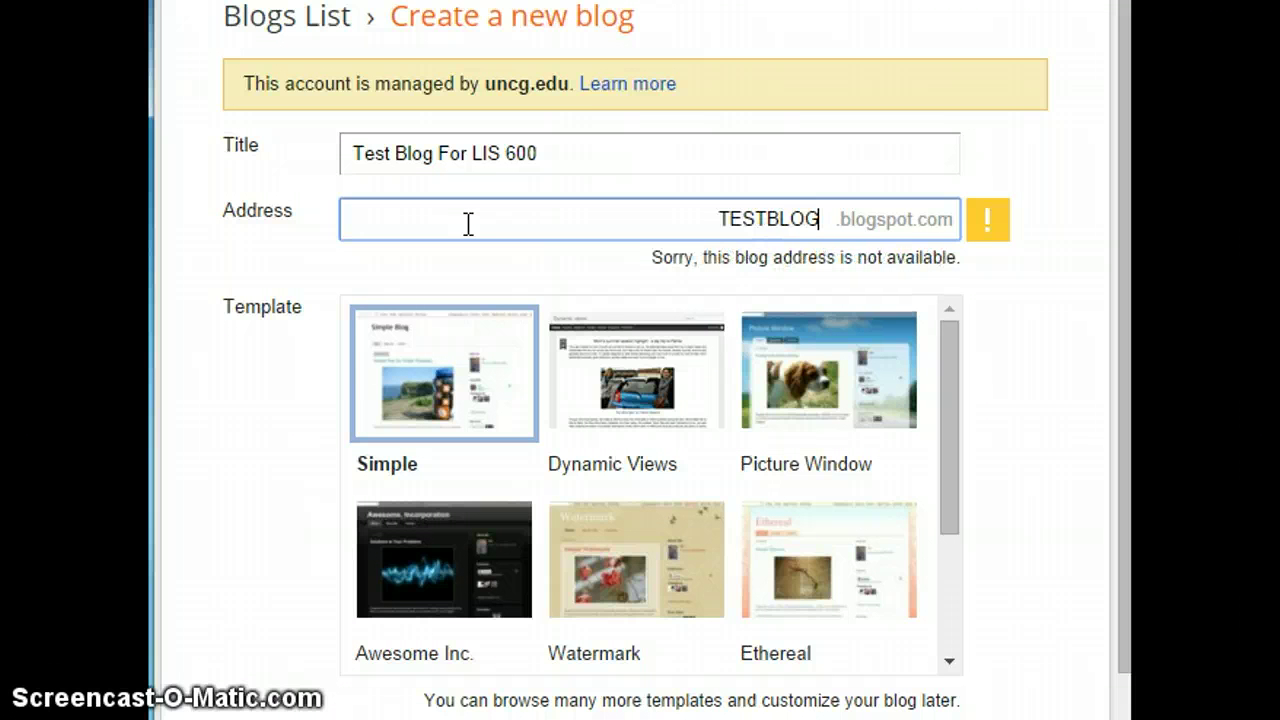
pyautogui.write('LIS')
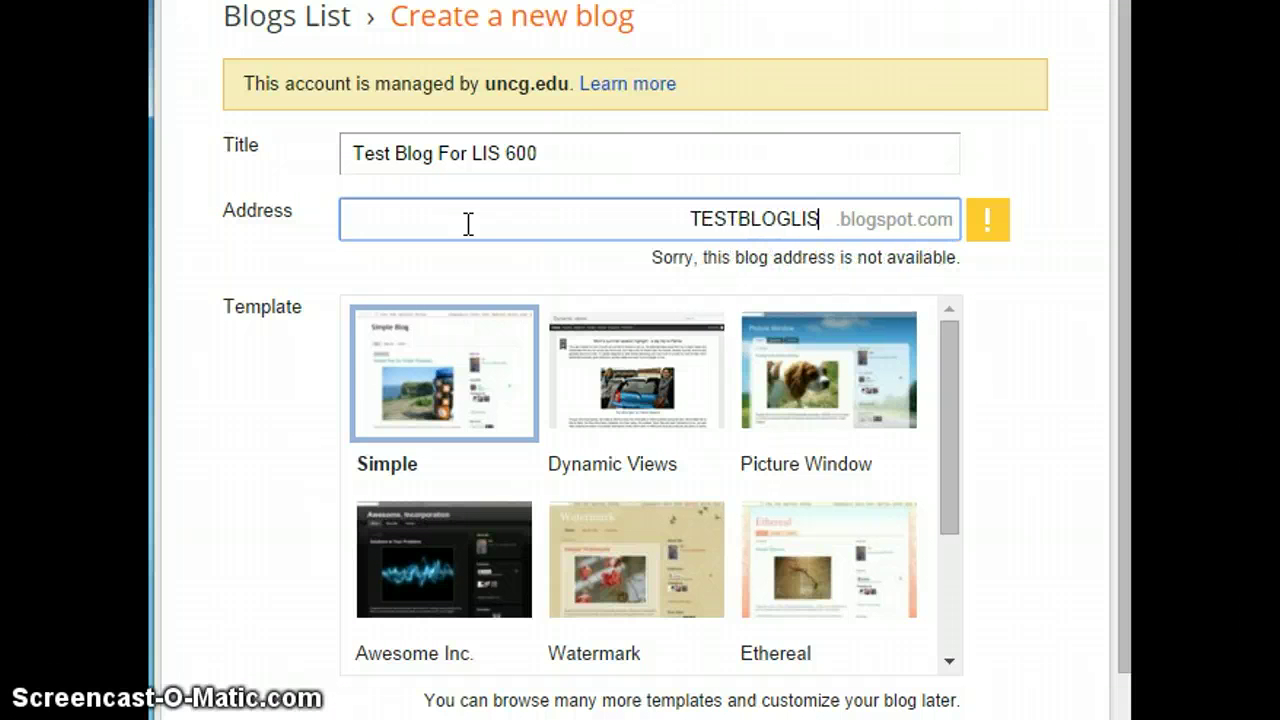
pyautogui.write('600')
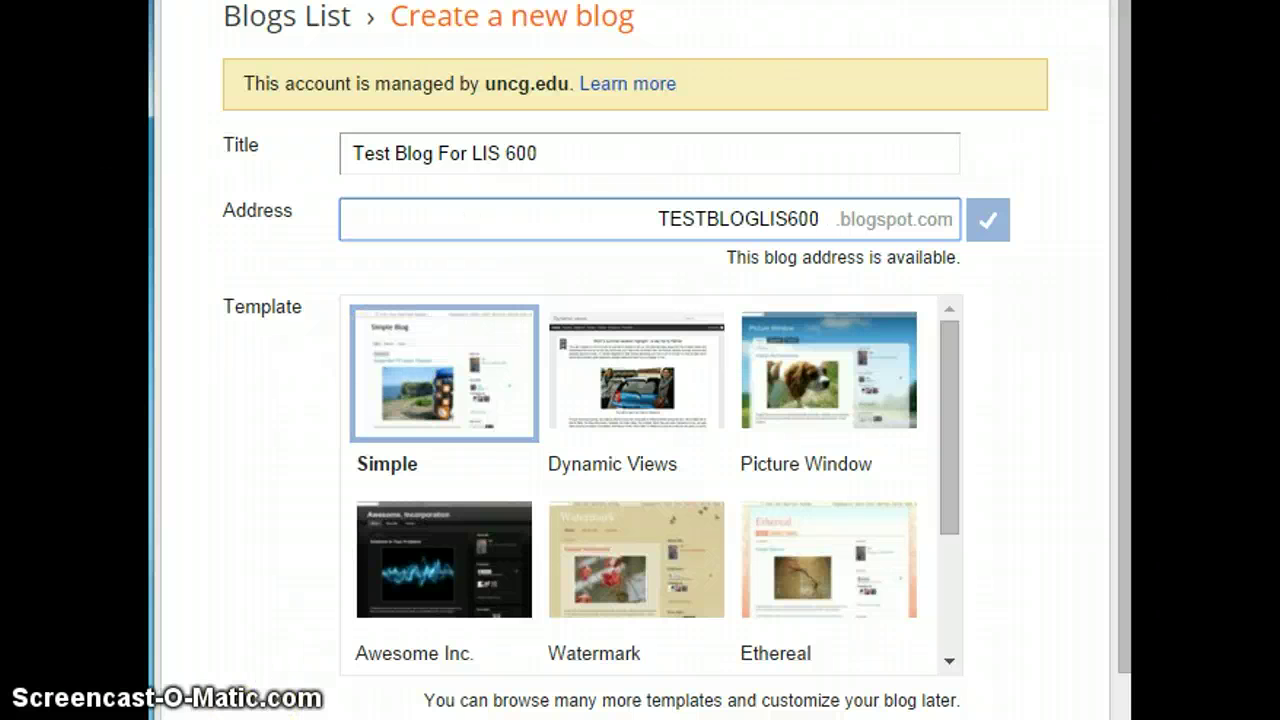
pyautogui.scroll(-2, 295, 445)
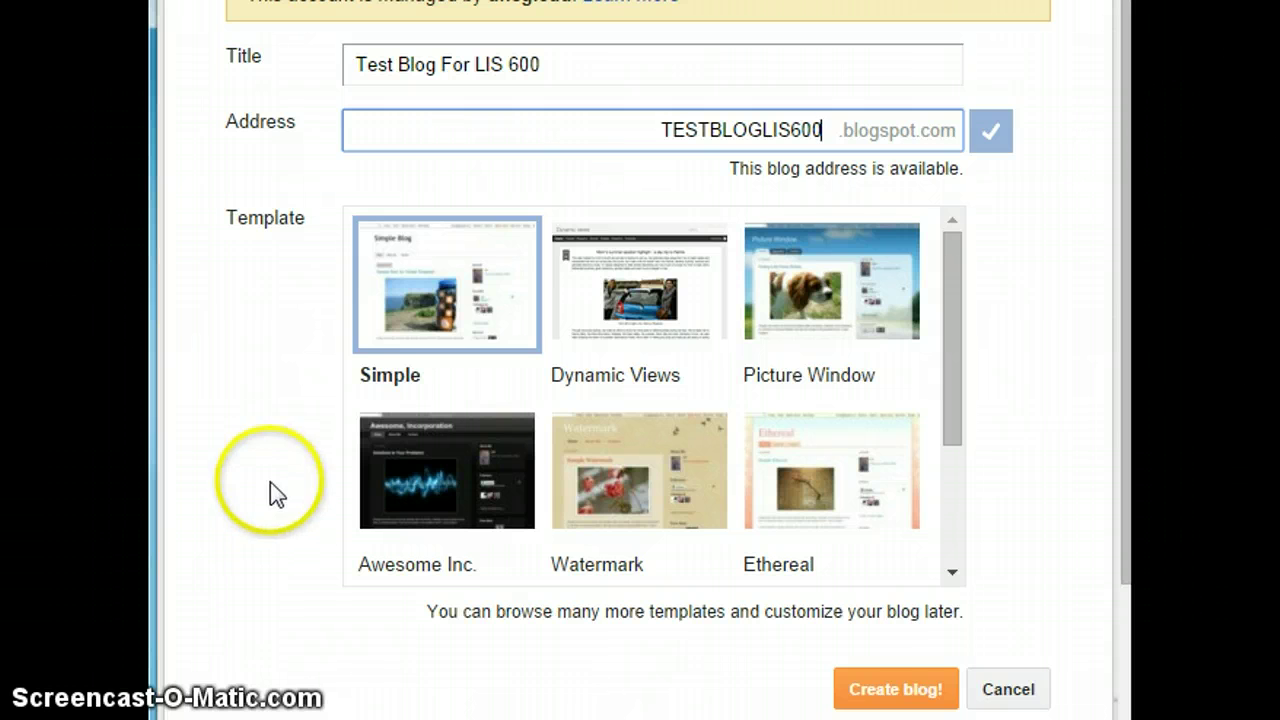
pyautogui.click(930, 695)
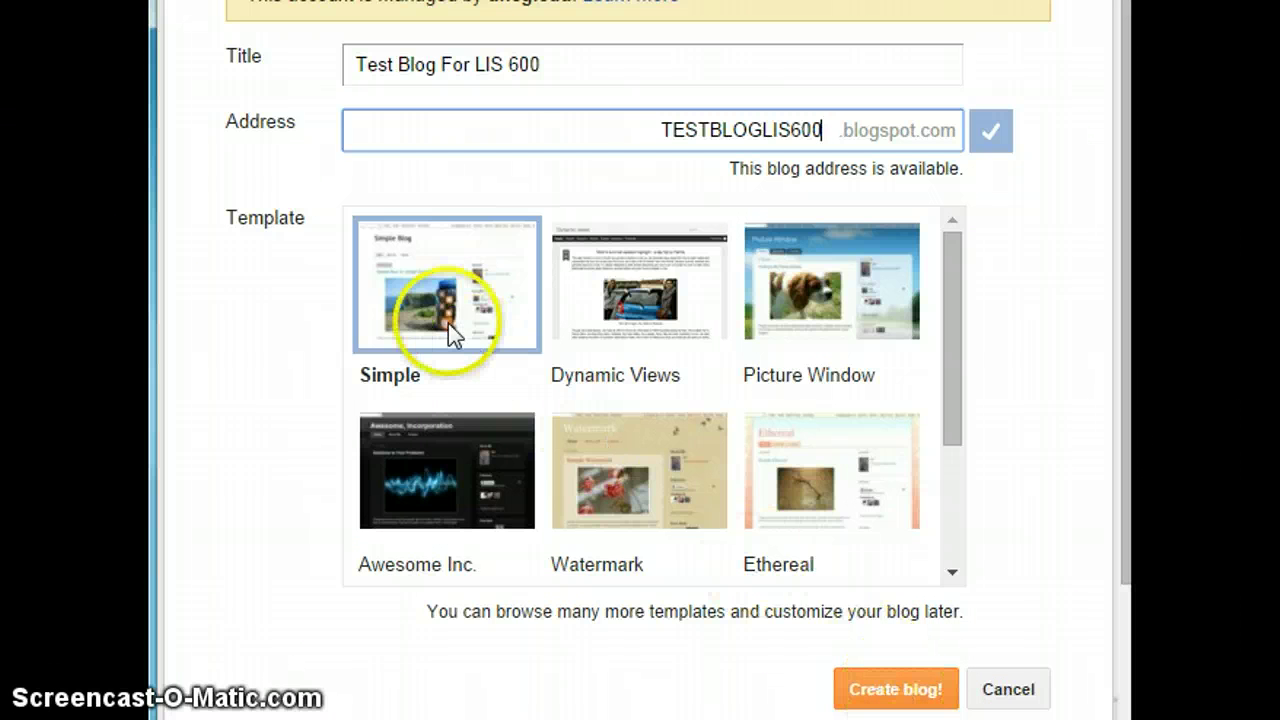
pyautogui.moveTo(437, 497); pyautogui.dragTo(430, 355)
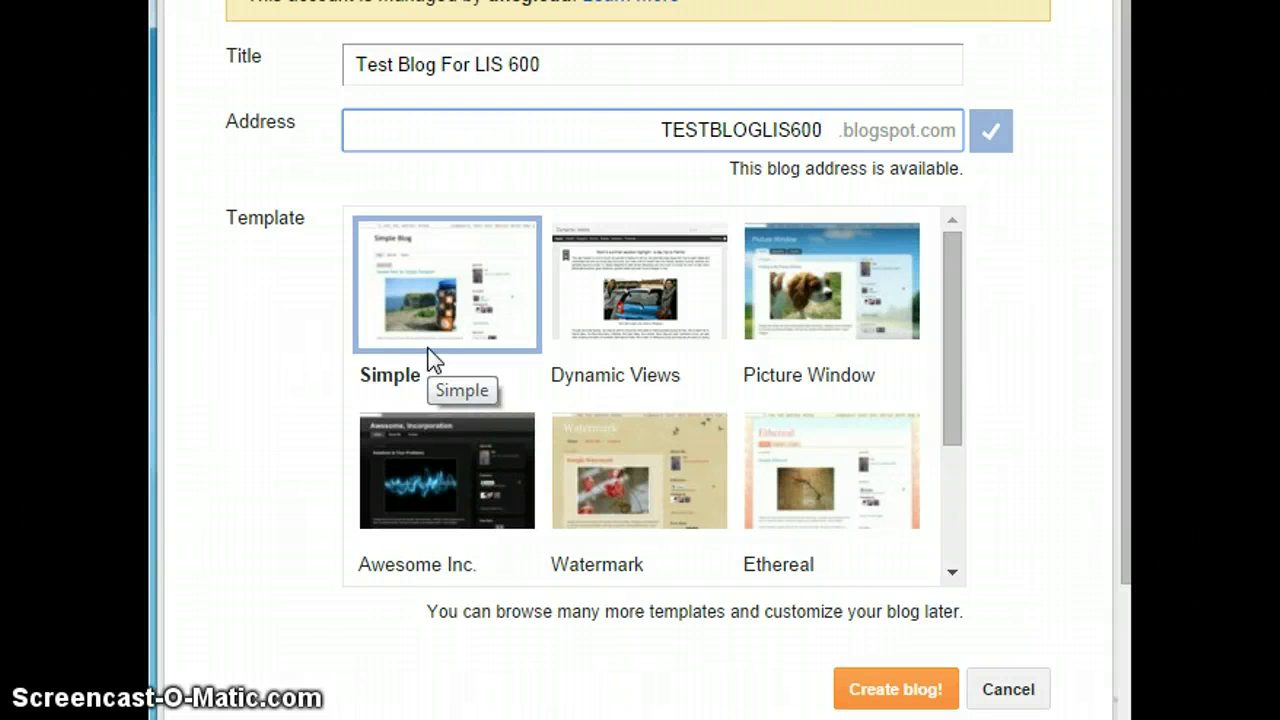
pyautogui.click(301, 354)
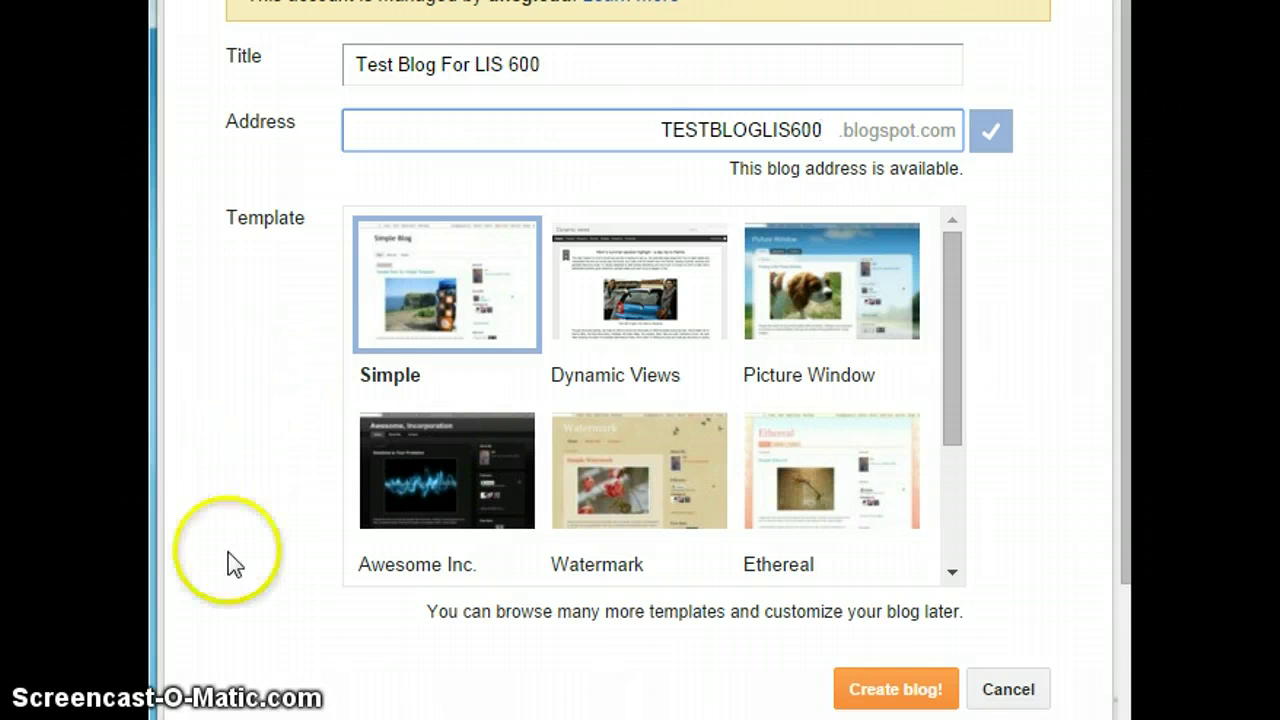
pyautogui.click(902, 692)
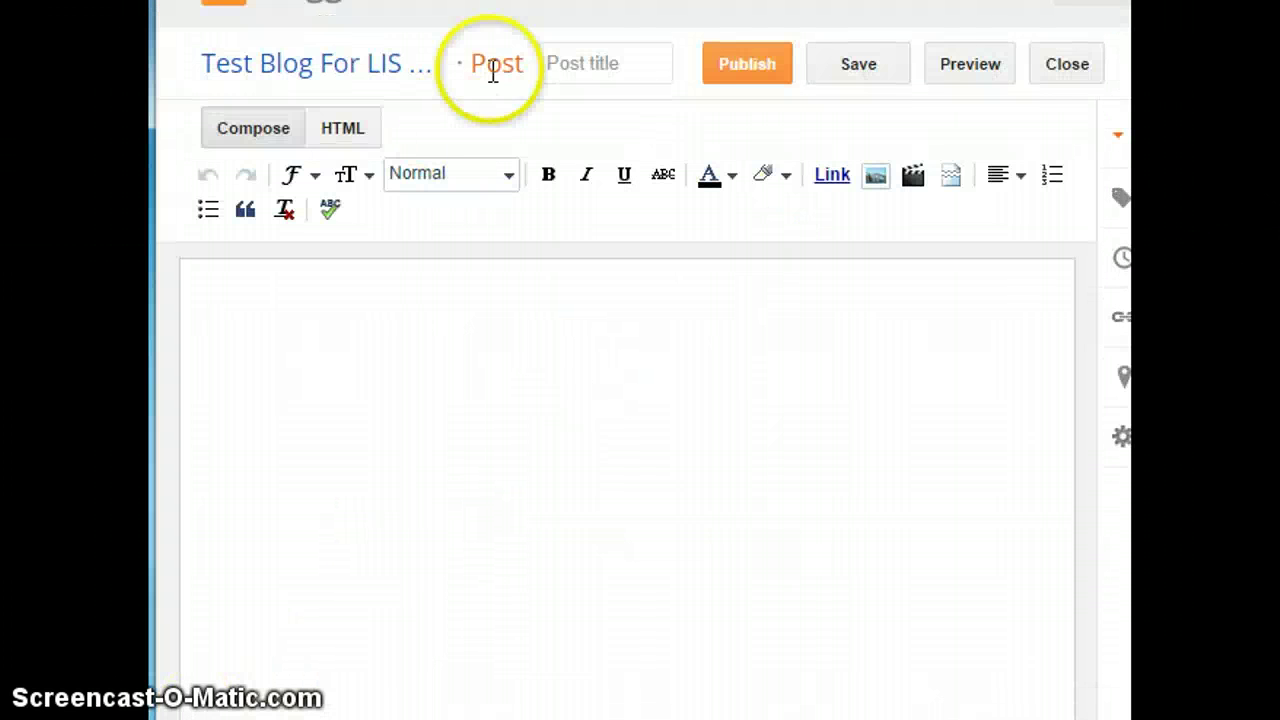
# - Enter the post title 'Test Blog LIS 600'
pyautogui.click(502, 131)
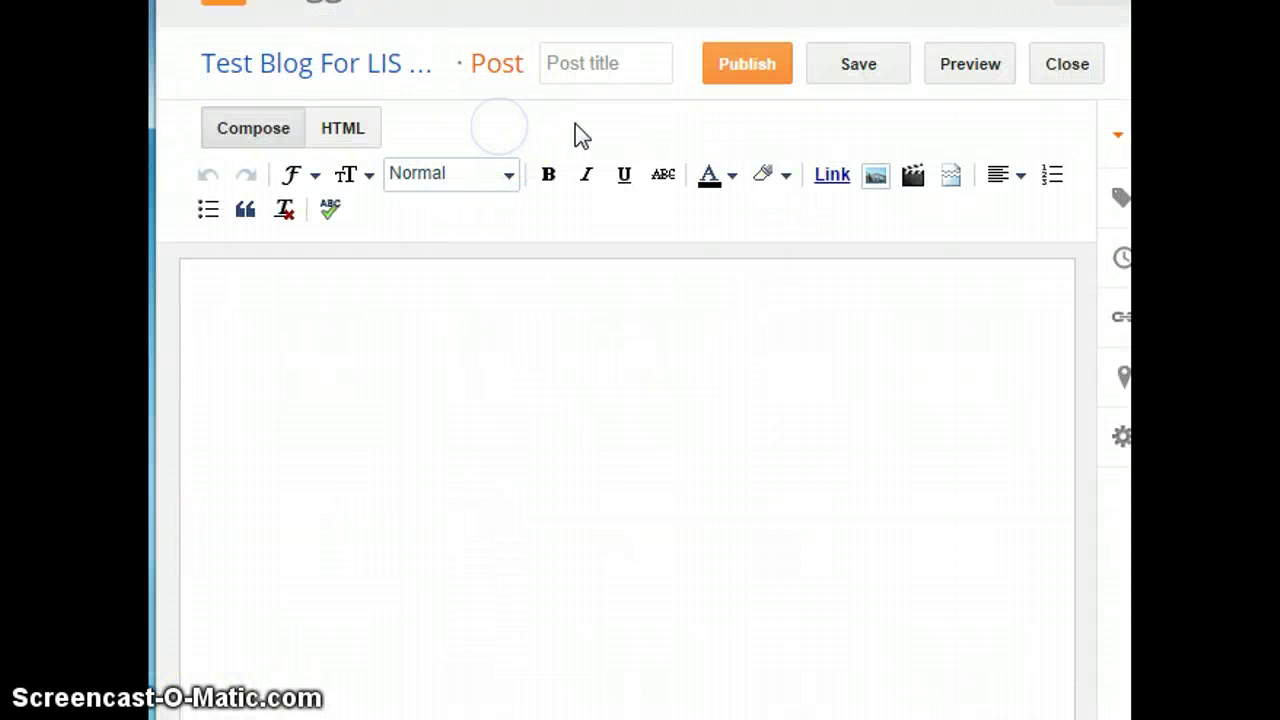
pyautogui.click(580, 63)
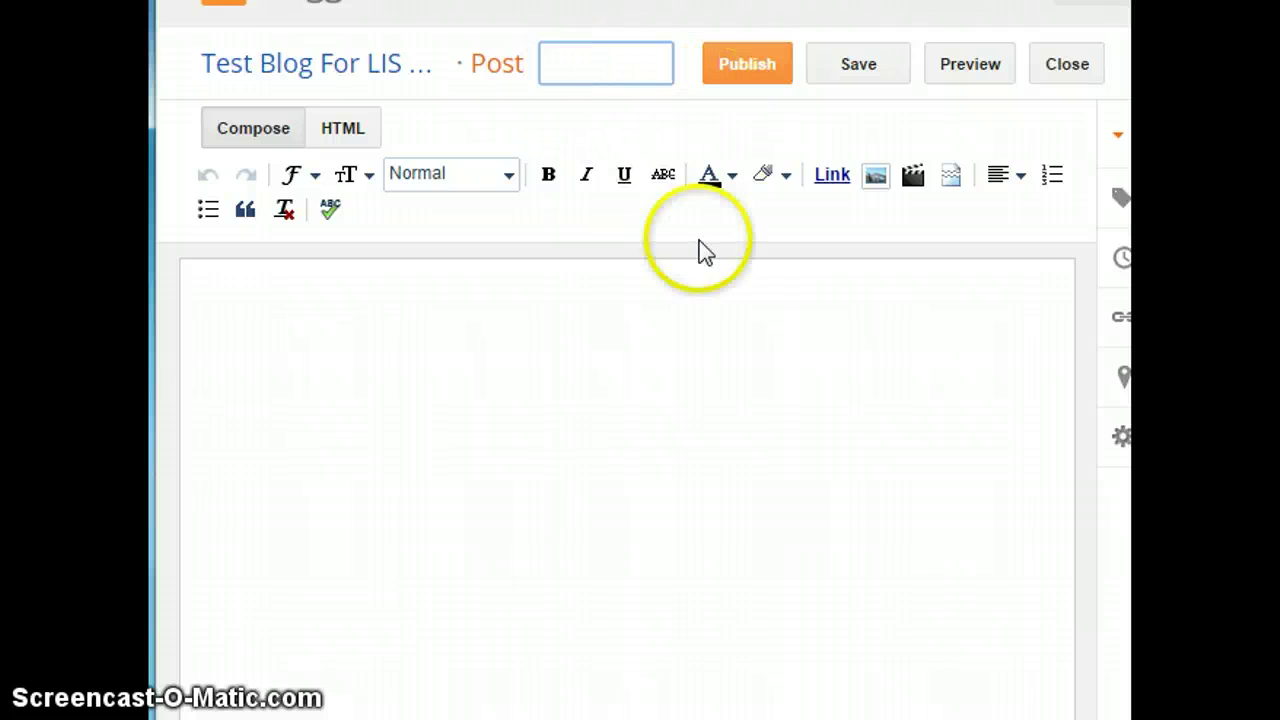
pyautogui.write('tEST')
pyautogui.press('BackSpace')
pyautogui.press('BackSpace')
pyautogui.press('BackSpace')
pyautogui.press('BackSpace')
pyautogui.press('BackSpace')
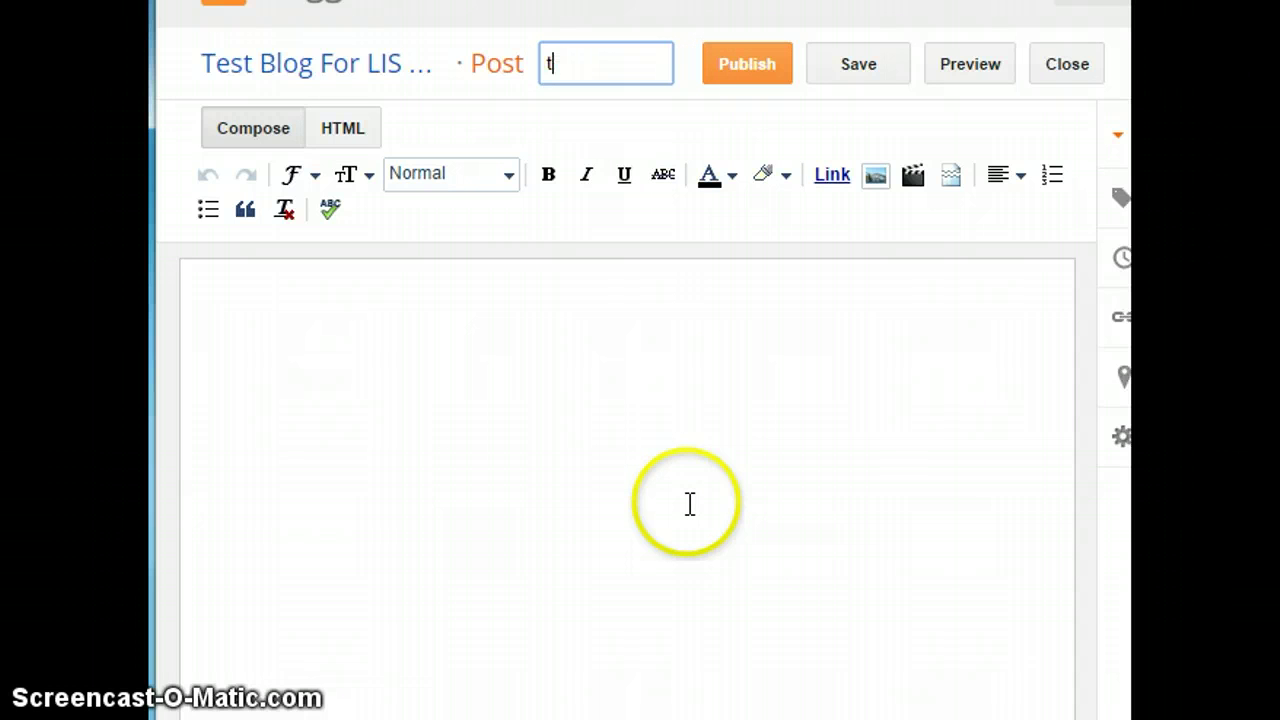
pyautogui.write('t')
pyautogui.press('BackSpace')
pyautogui.write('Test Blog LI')
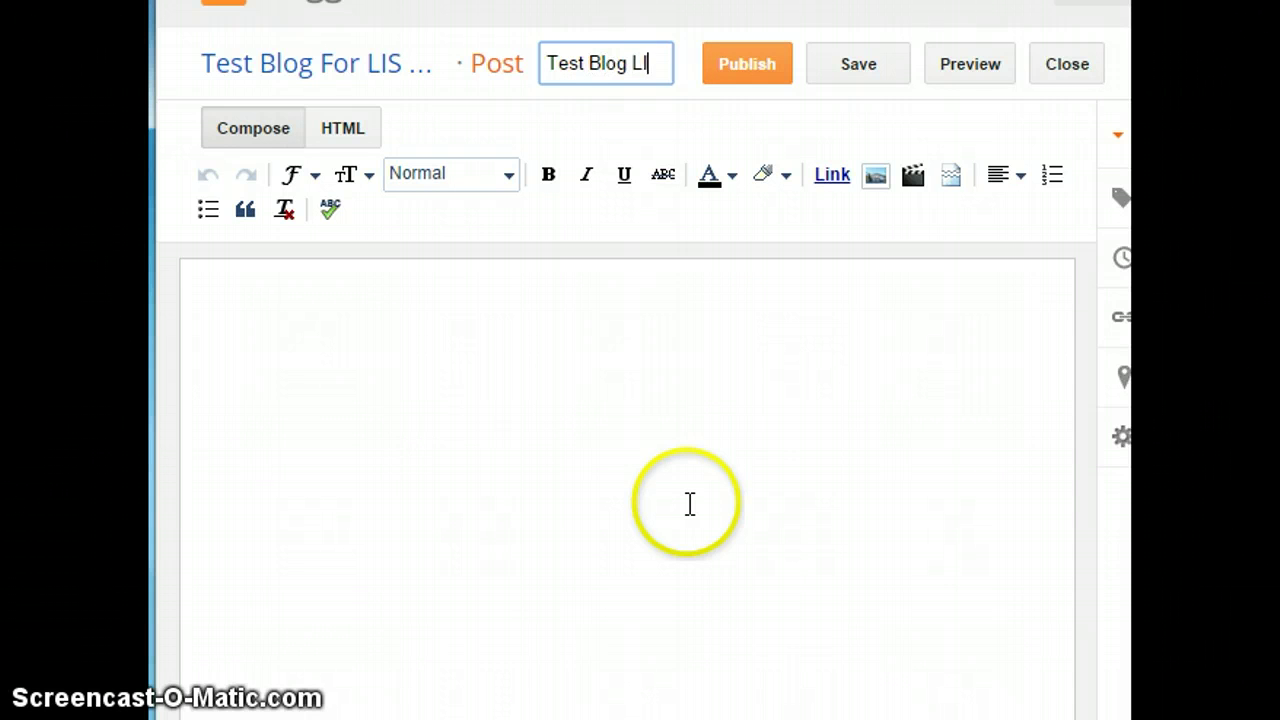
pyautogui.write('S 600')
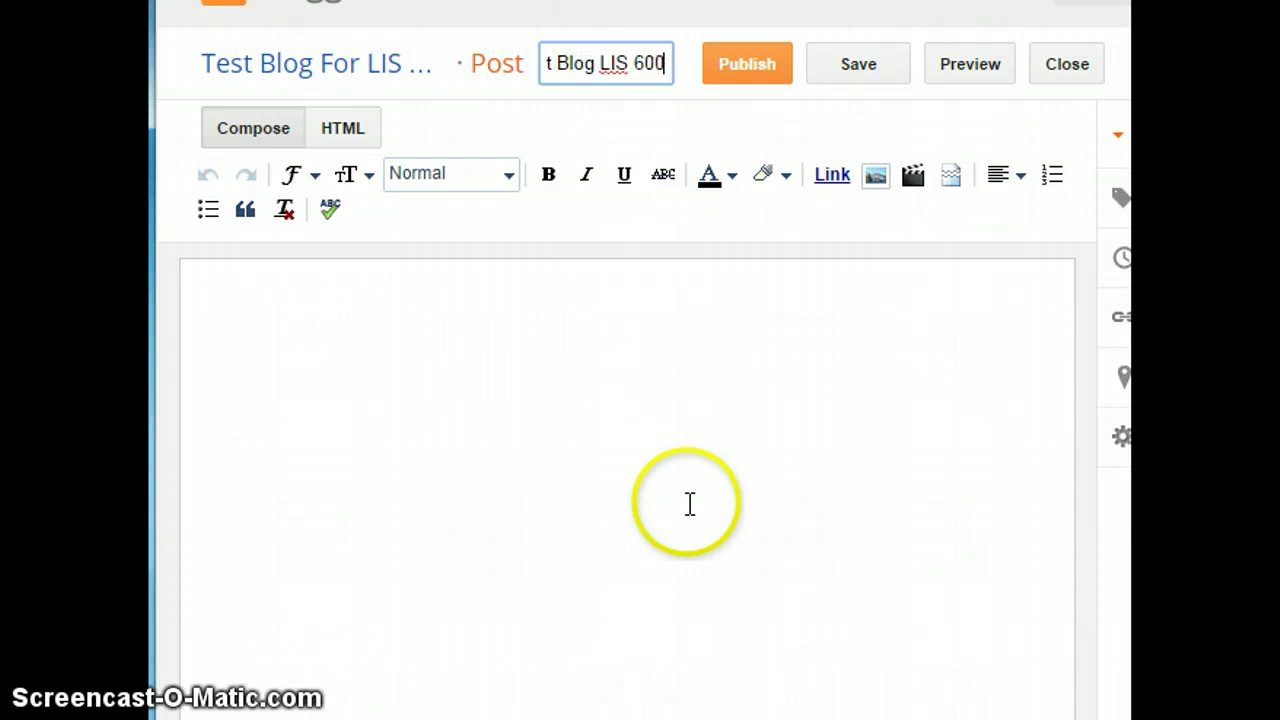
# - Write 'Test Blog LIS 600' in the post body and expand Post settings
pyautogui.click(506, 317)
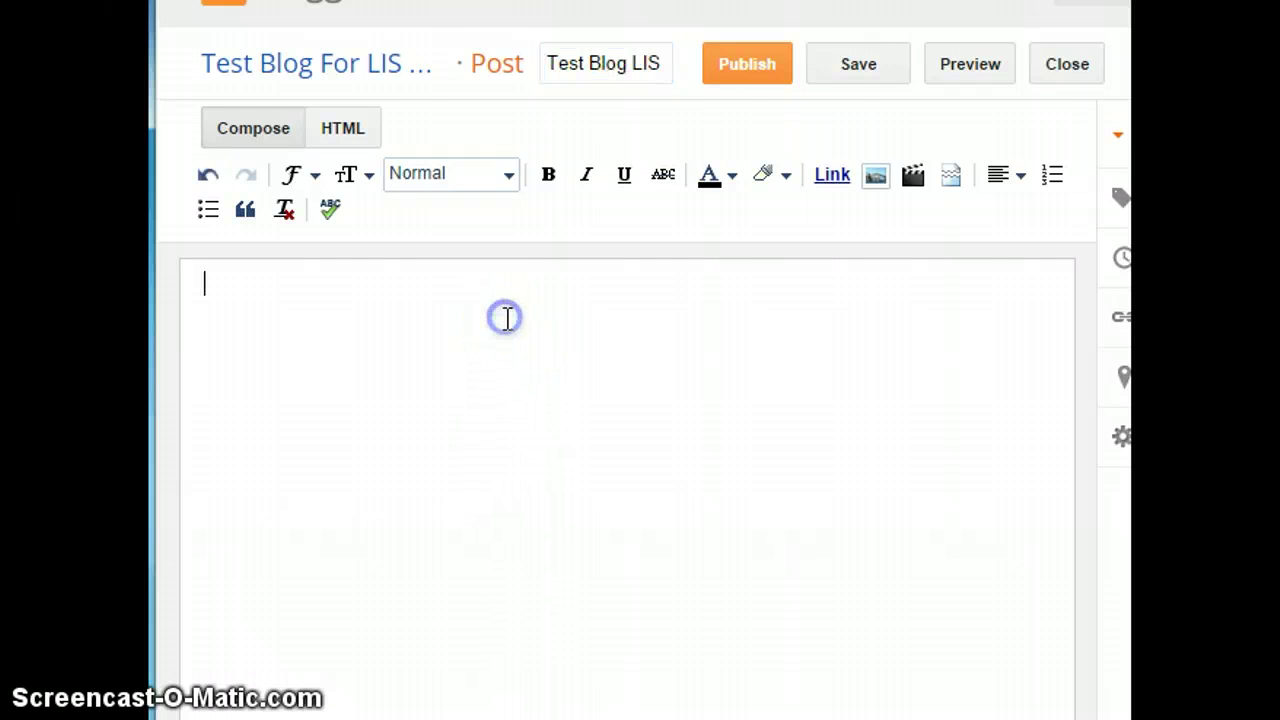
pyautogui.write('tEST bLOG')
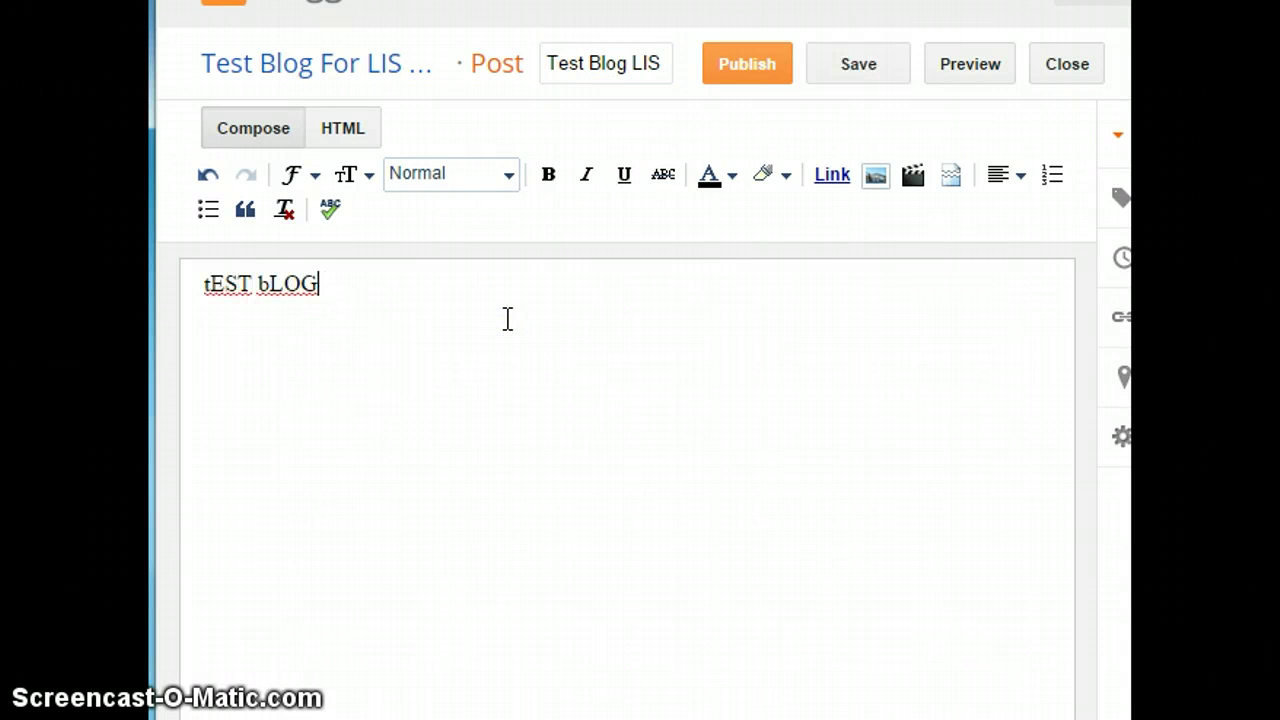
pyautogui.press('BackSpace')
pyautogui.press('BackSpace')
pyautogui.press('BackSpace')
pyautogui.press('BackSpace')
pyautogui.press('BackSpace')
pyautogui.press('BackSpace')
pyautogui.press('BackSpace')
pyautogui.press('BackSpace')
pyautogui.press('BackSpace')
pyautogui.write('Tes')
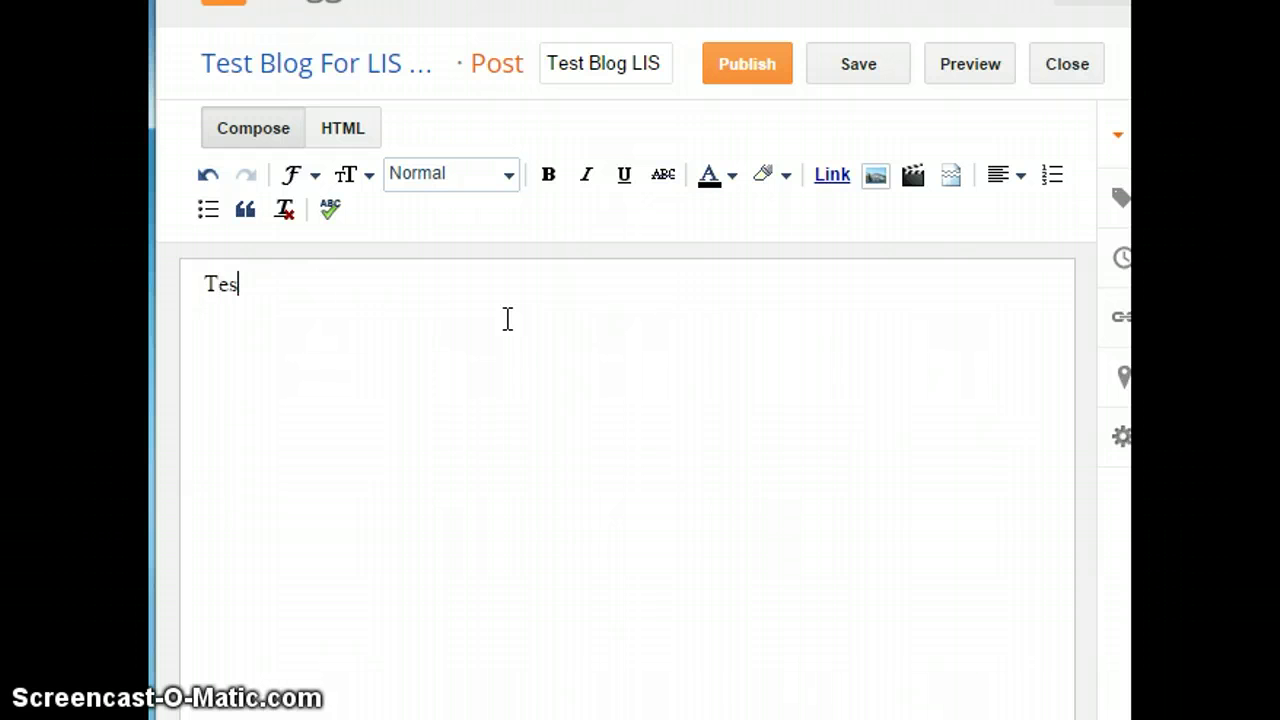
pyautogui.write('t Blog')
pyautogui.click(457, 375)
pyautogui.write('LIS 600')
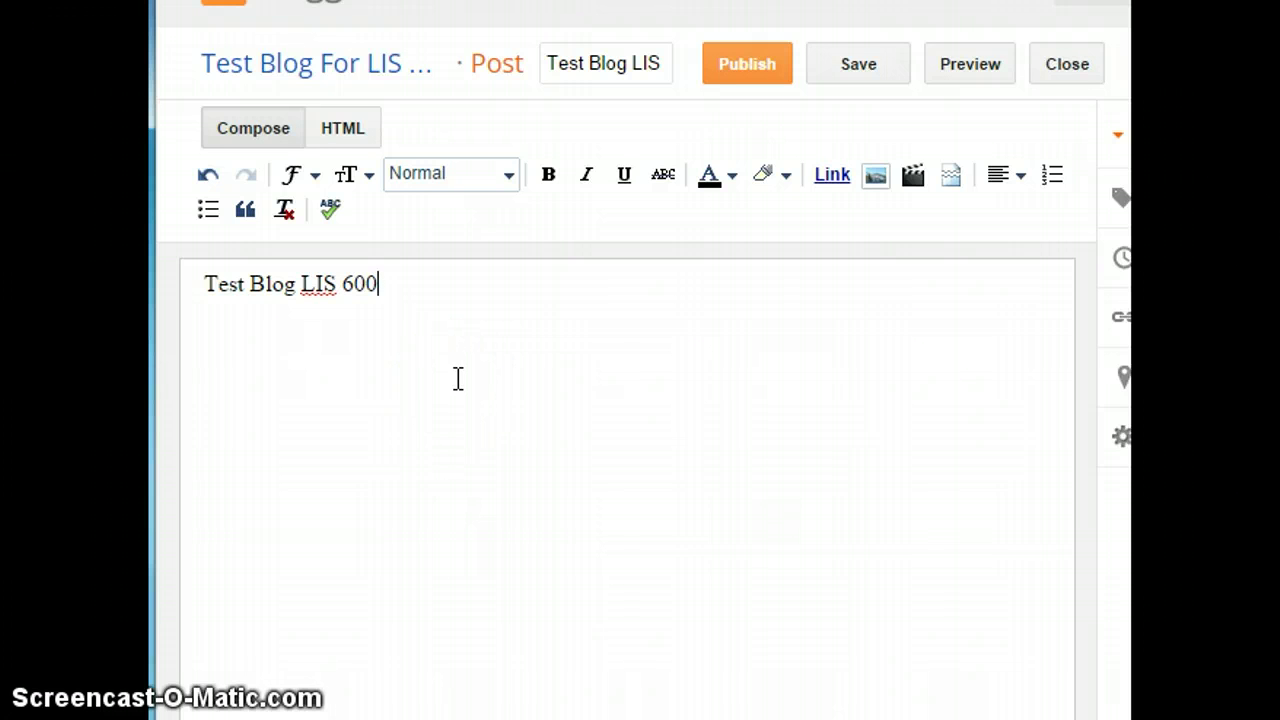
pyautogui.moveTo(329, 489); pyautogui.dragTo(225, 632)
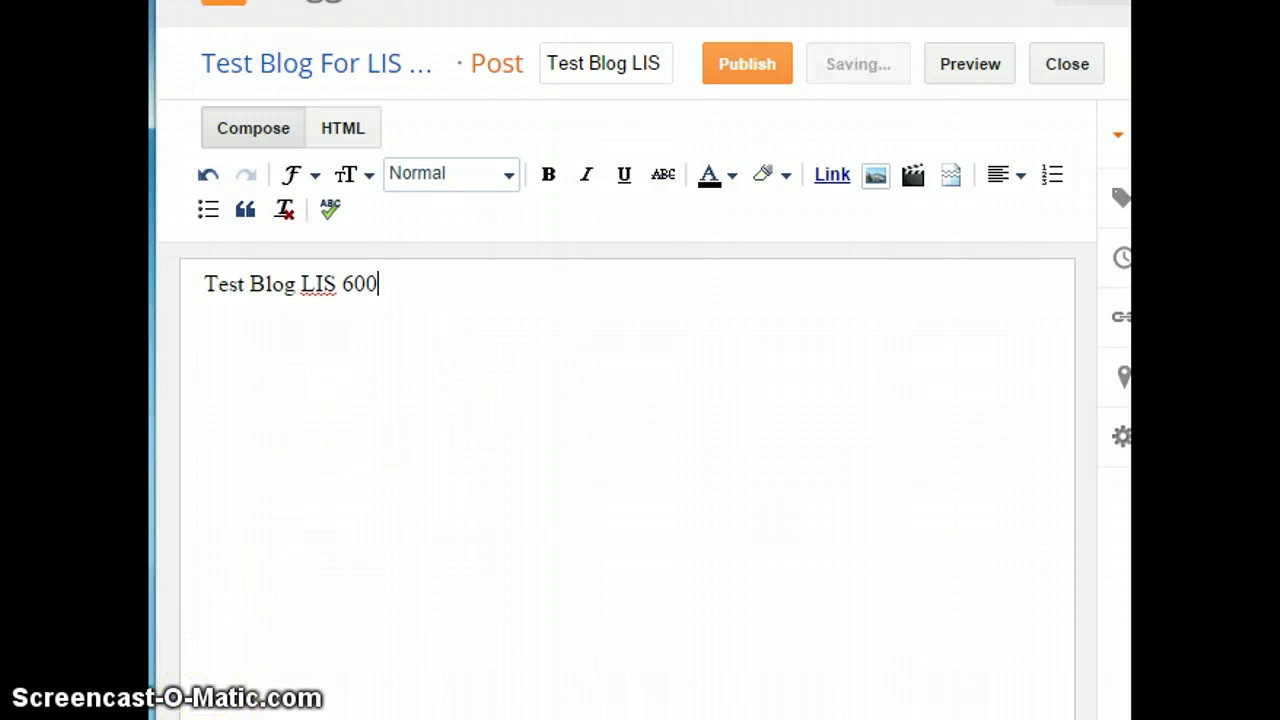
pyautogui.click(334, 593)
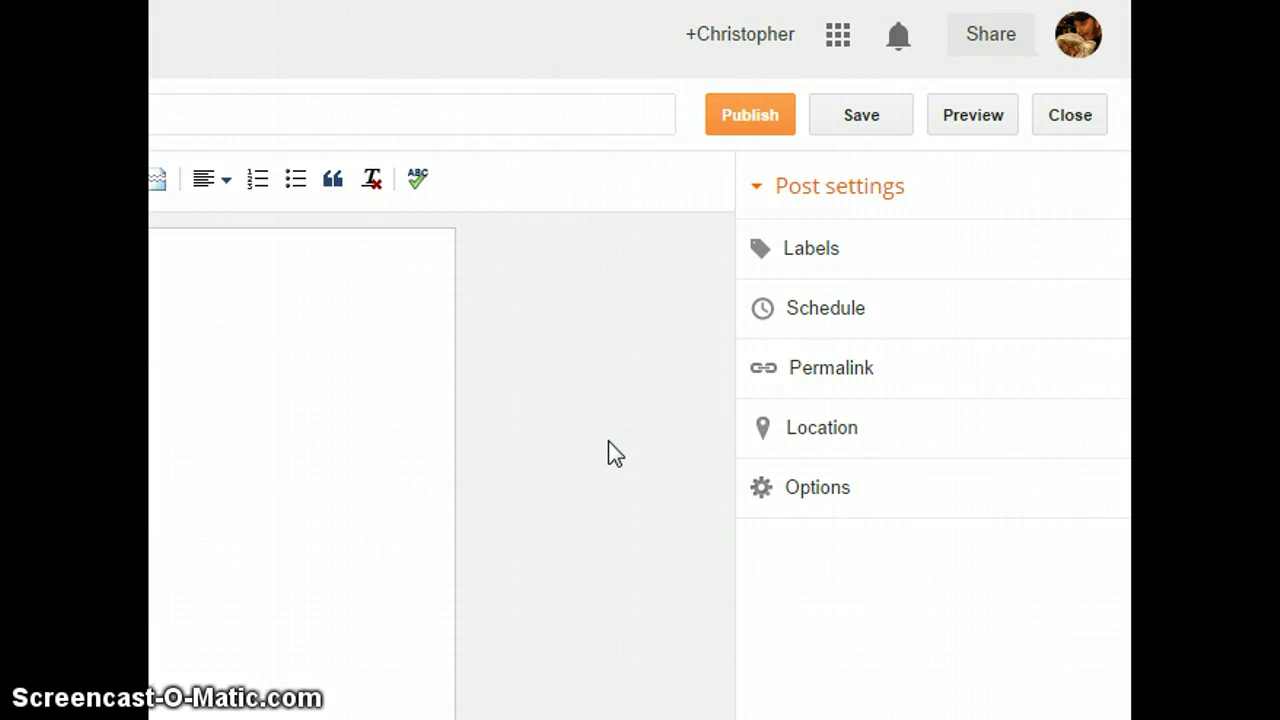
# - Add the label TEST BLOG LIS 600 to the post
pyautogui.click(805, 258)
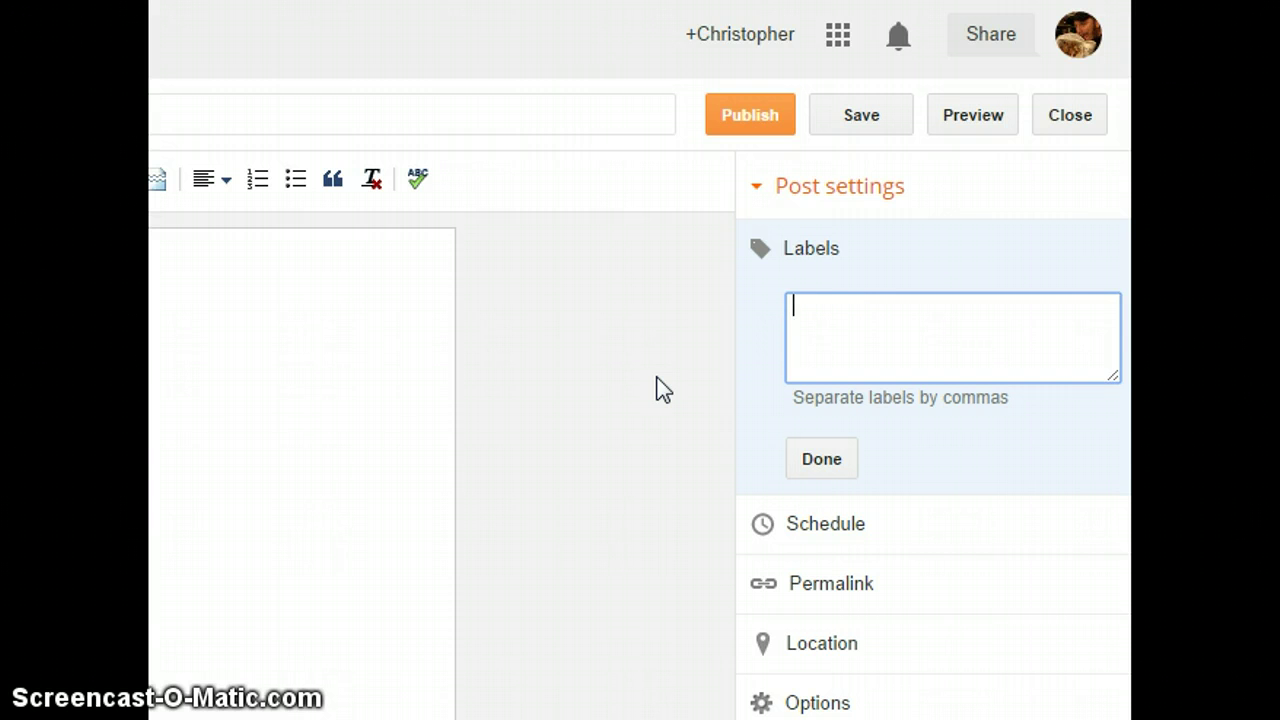
pyautogui.write('TEST BLOG LIS 600')
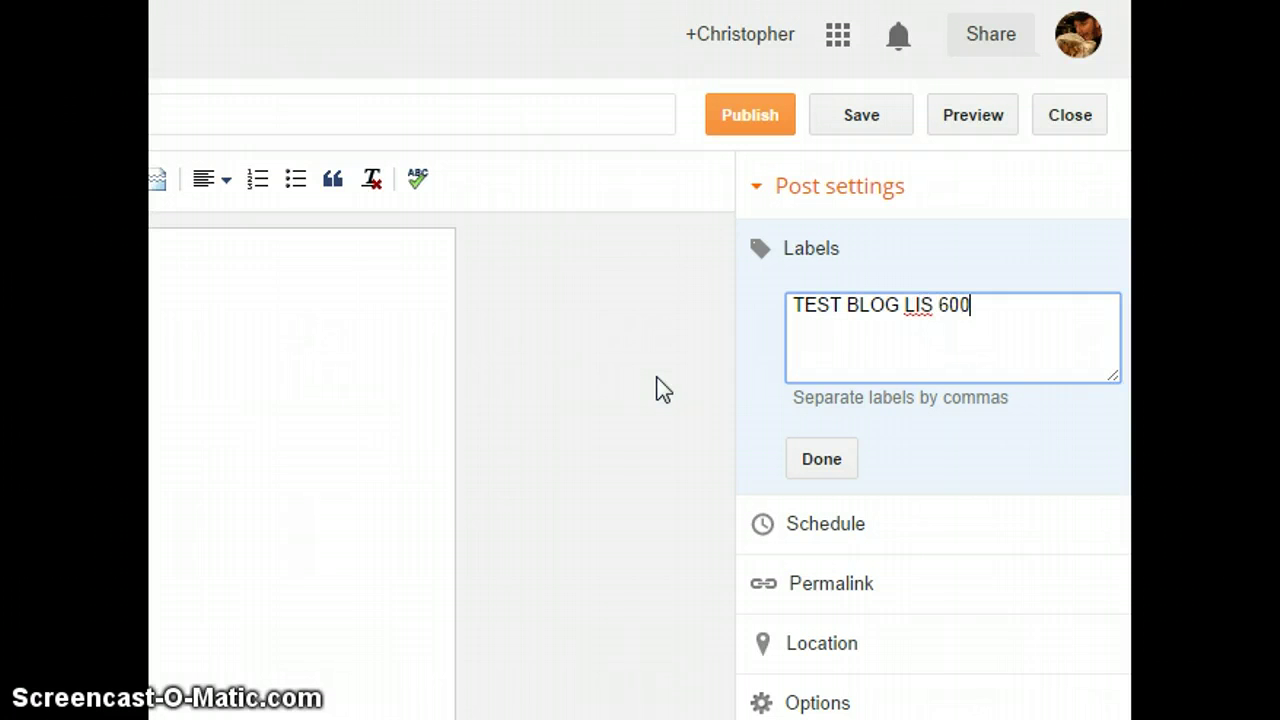
pyautogui.click(818, 455)
# - Confirm the label and keep the post's schedule on Automatic
pyautogui.click(825, 462)
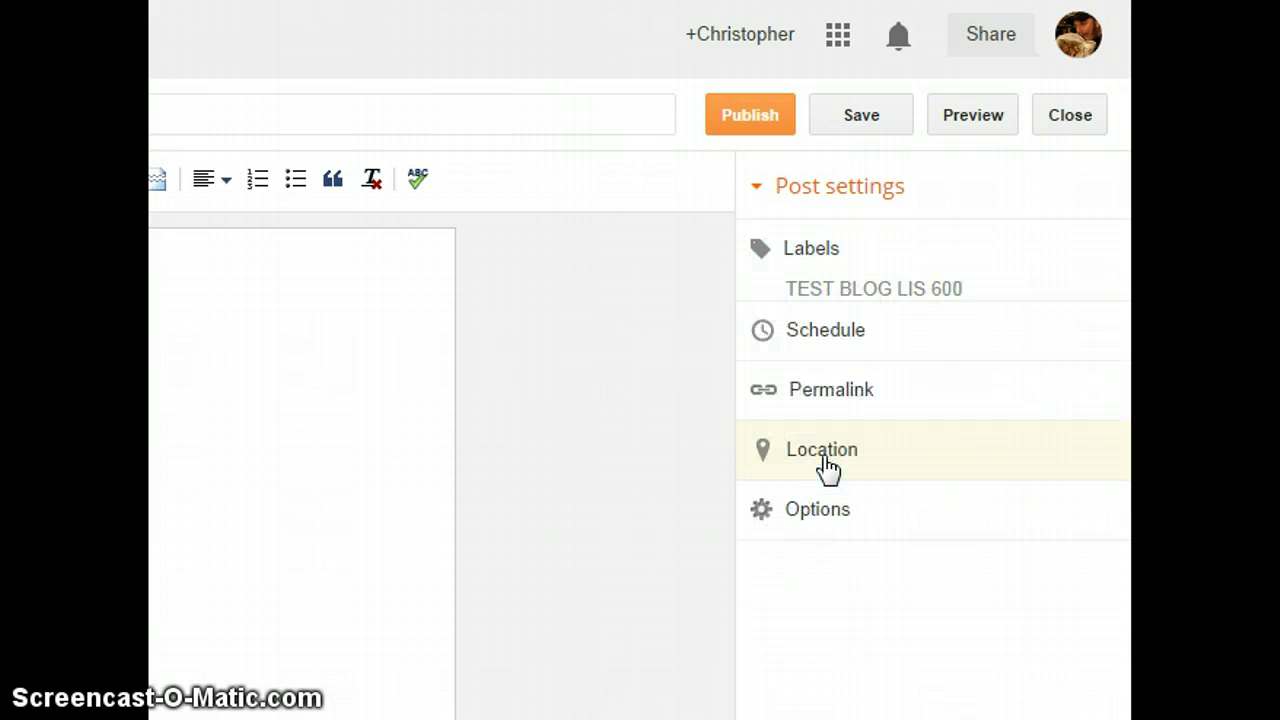
pyautogui.click(796, 334)
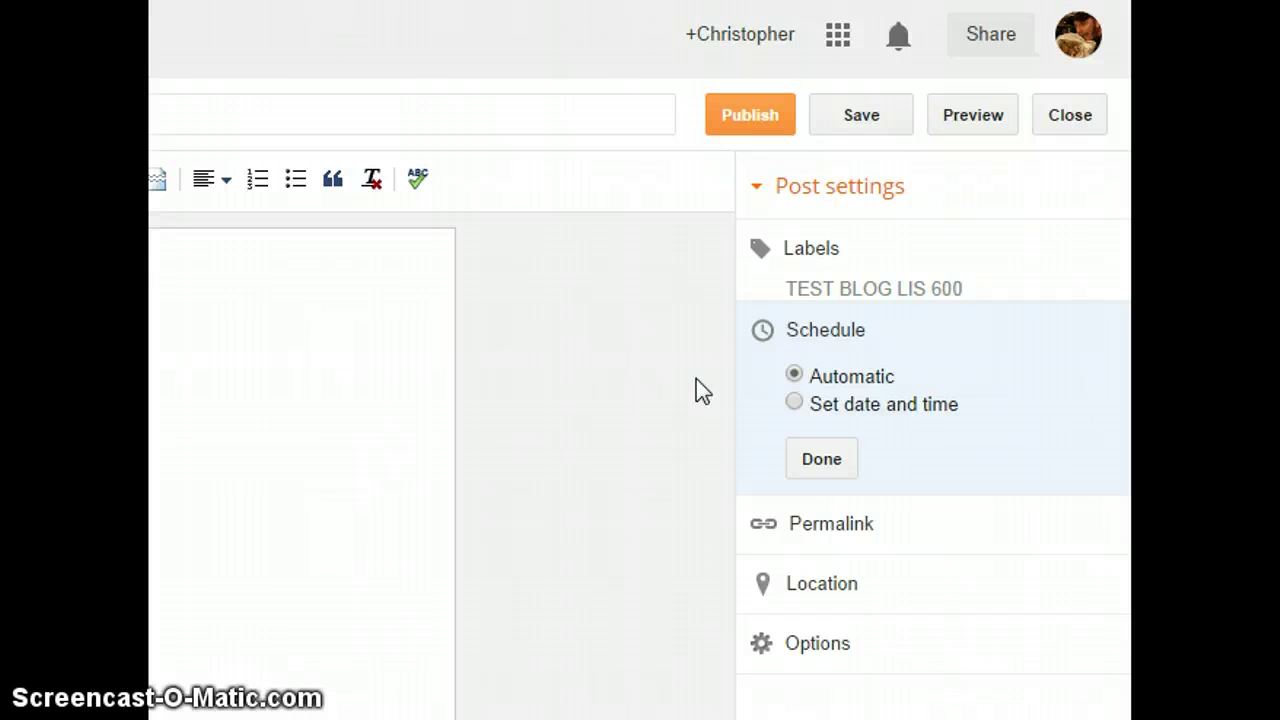
pyautogui.click(636, 380)
pyautogui.click(818, 466)
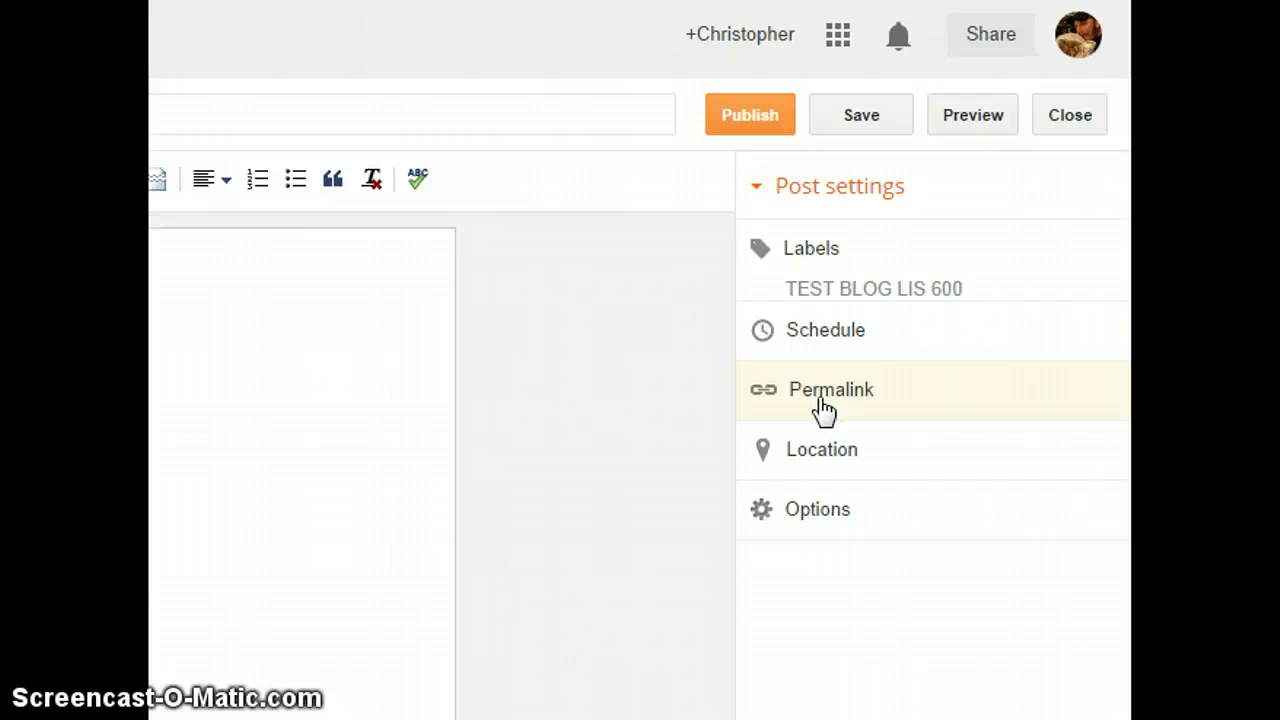
# - Open the post's Options, leaving reader comments allowed
pyautogui.click(830, 452)
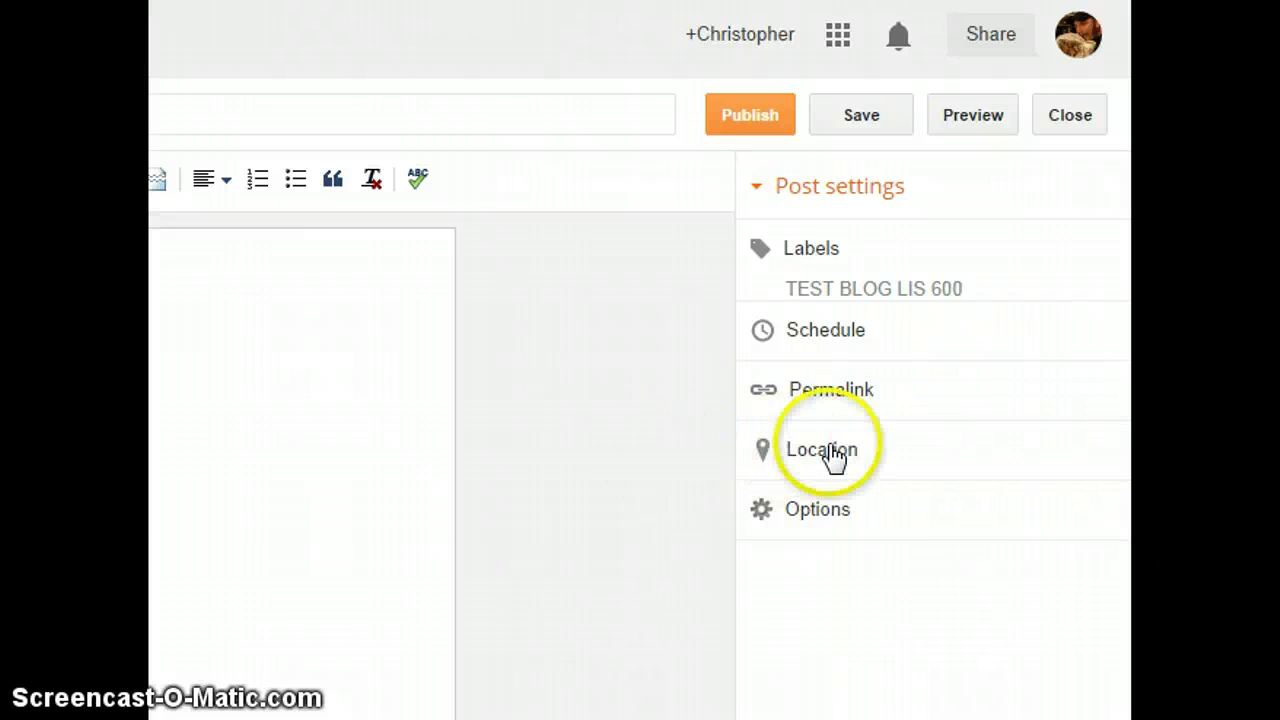
pyautogui.click(835, 455)
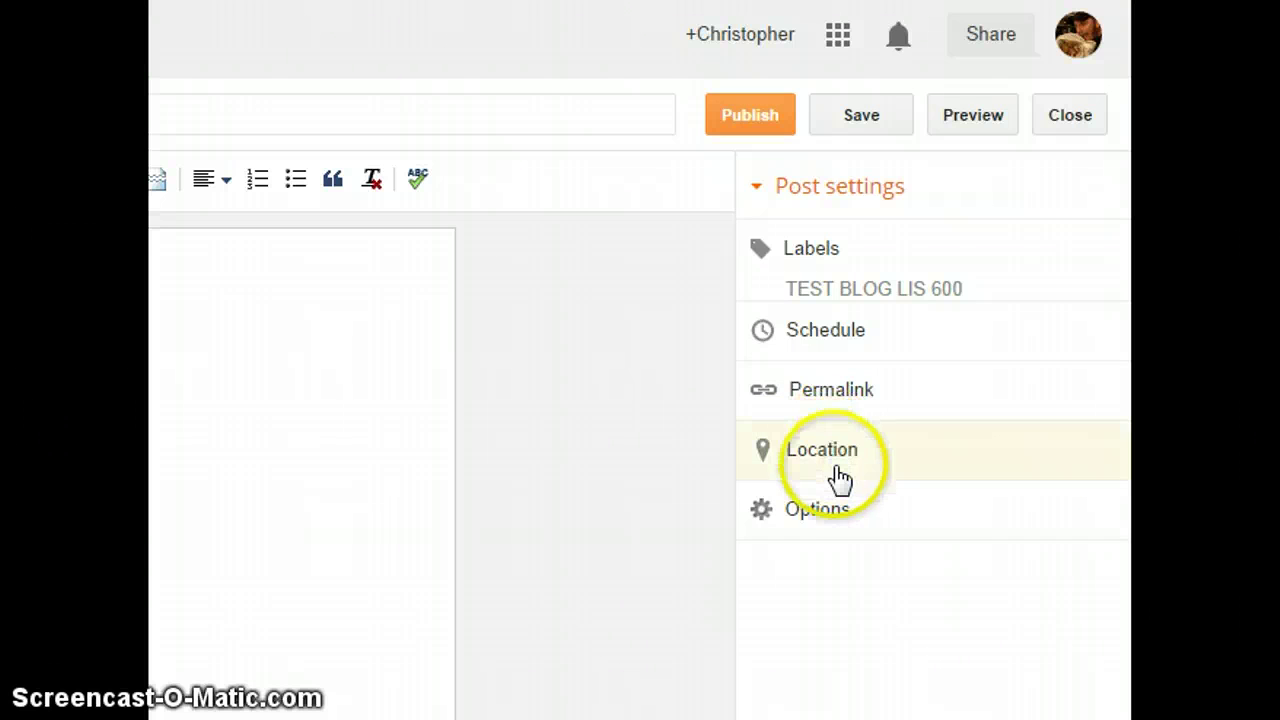
pyautogui.click(820, 520)
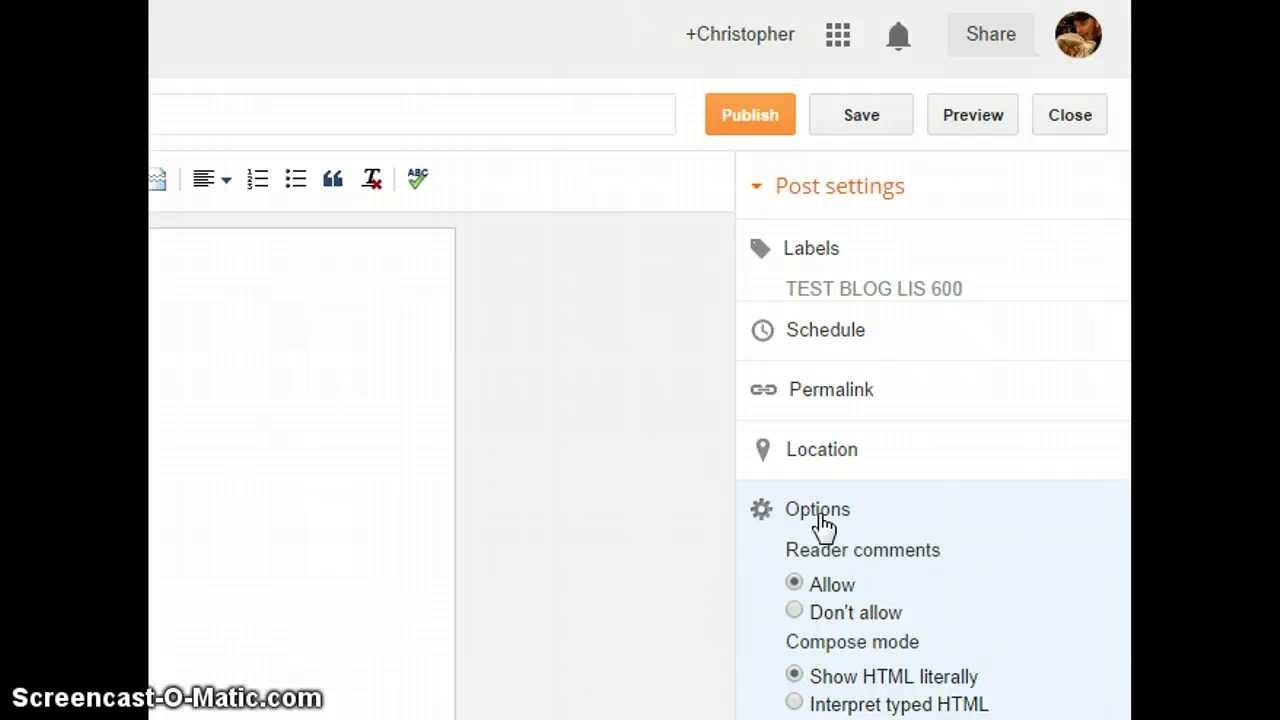
pyautogui.click(817, 522)
pyautogui.click(423, 680)
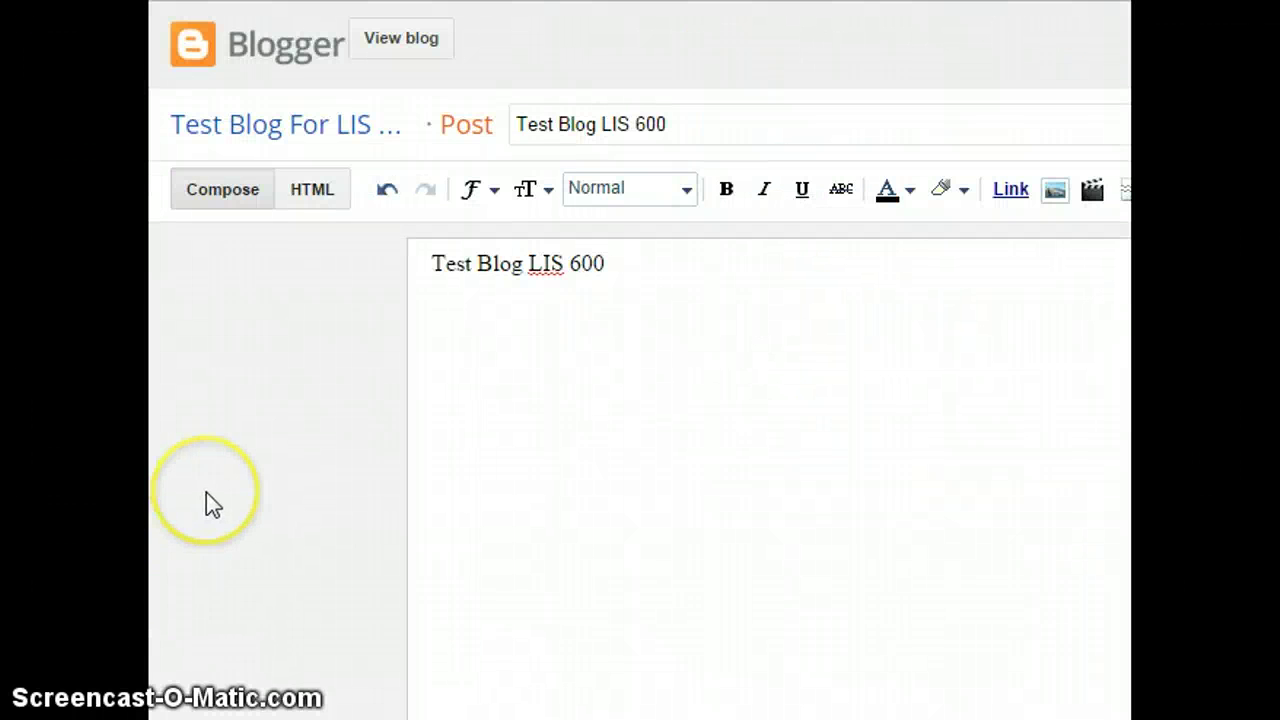
# - Check the post body in HTML view, then switch back to Compose mode
pyautogui.click(214, 492)
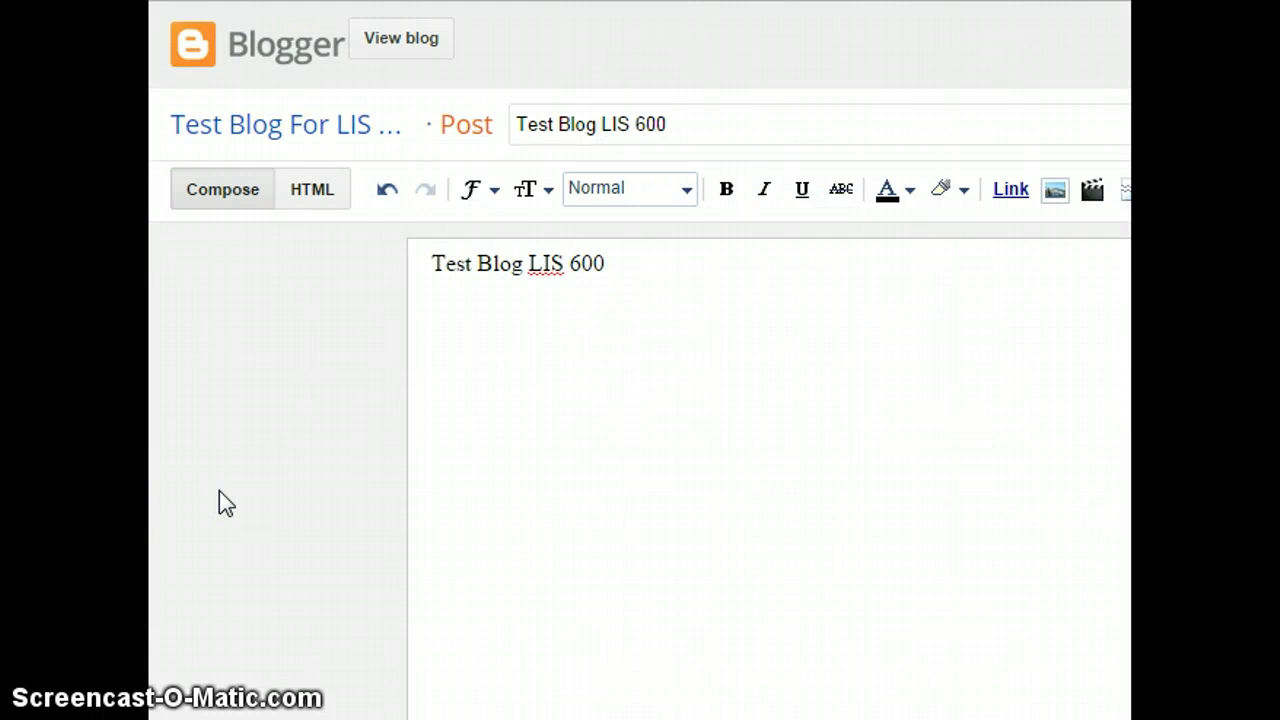
pyautogui.click(232, 200)
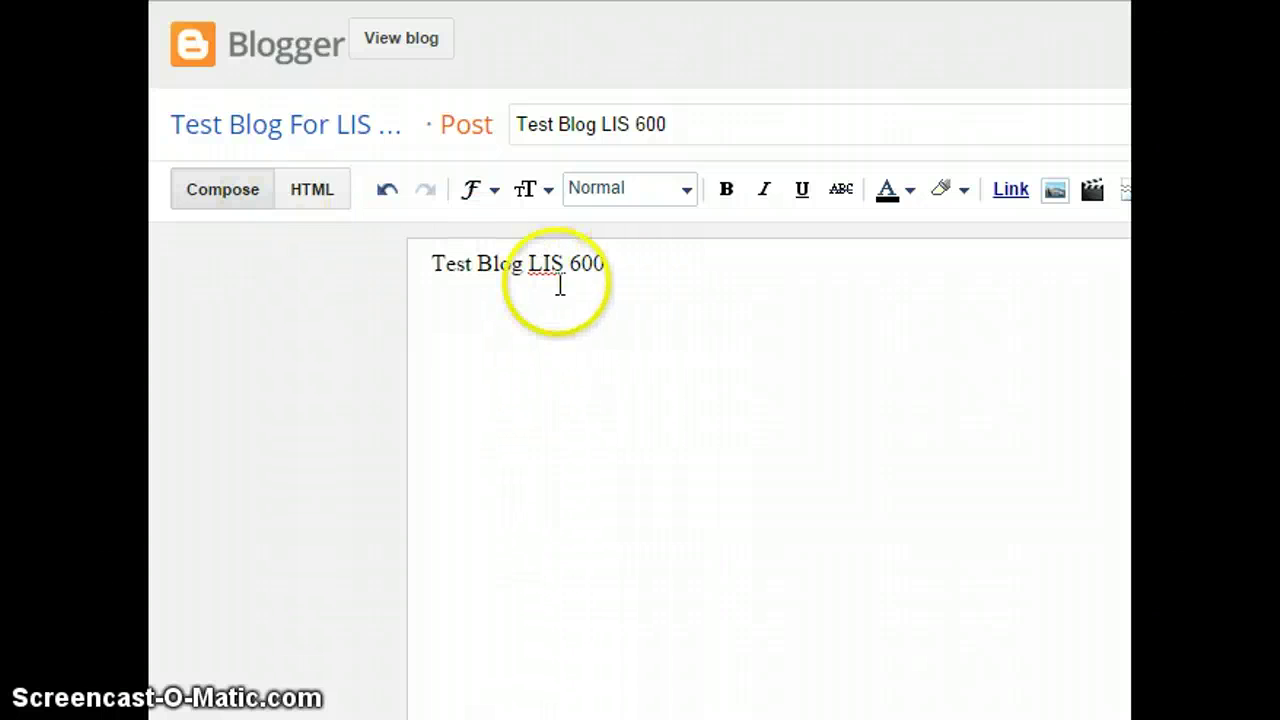
pyautogui.rightClick(452, 300)
pyautogui.click(380, 312)
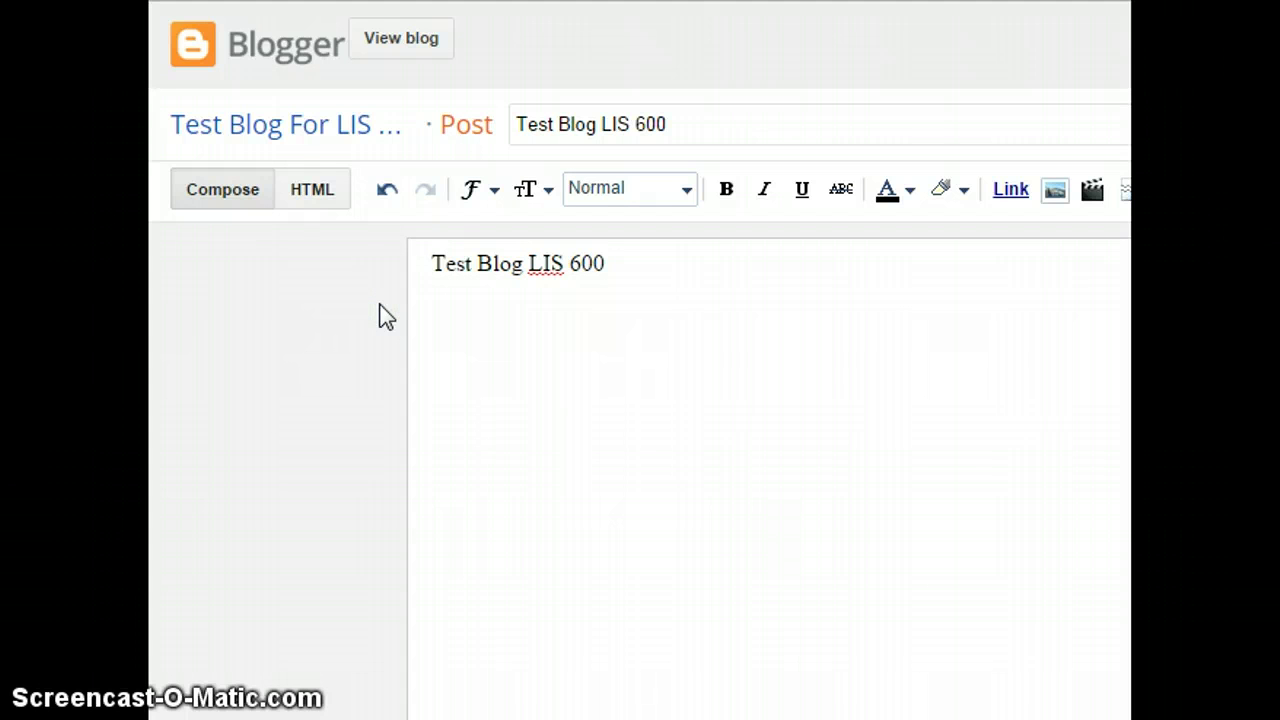
pyautogui.click(310, 200)
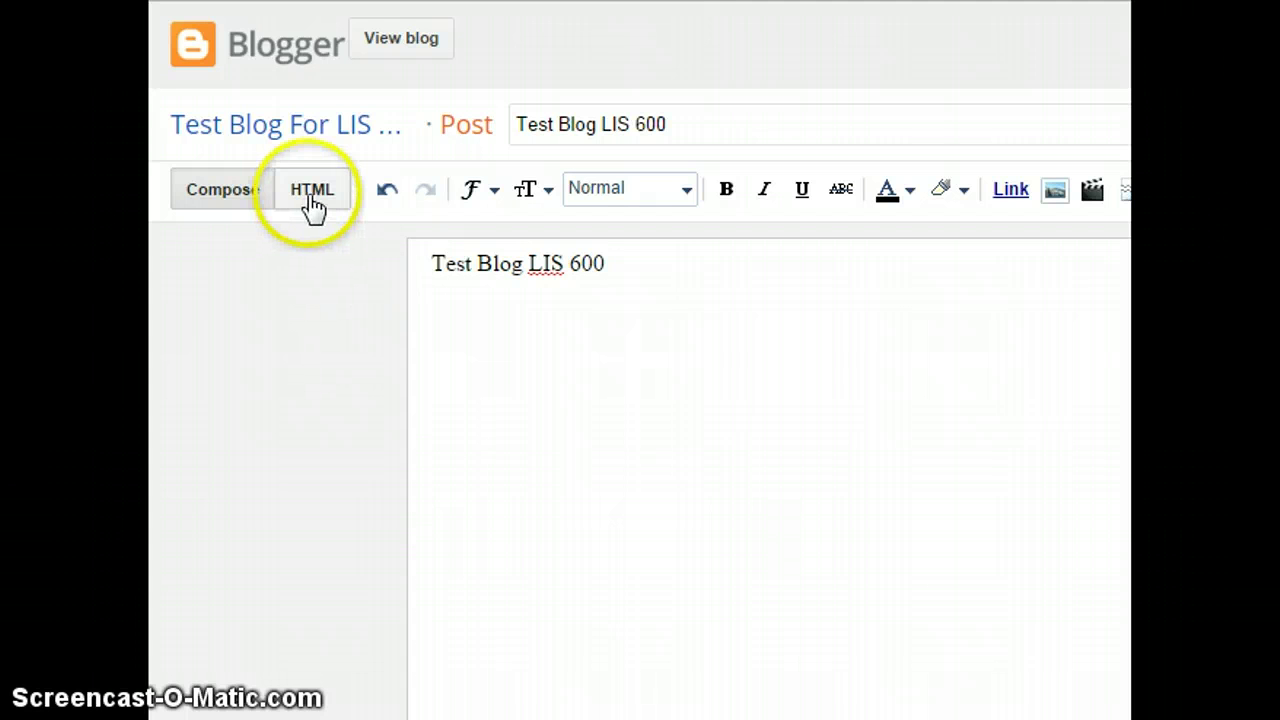
pyautogui.click(310, 198)
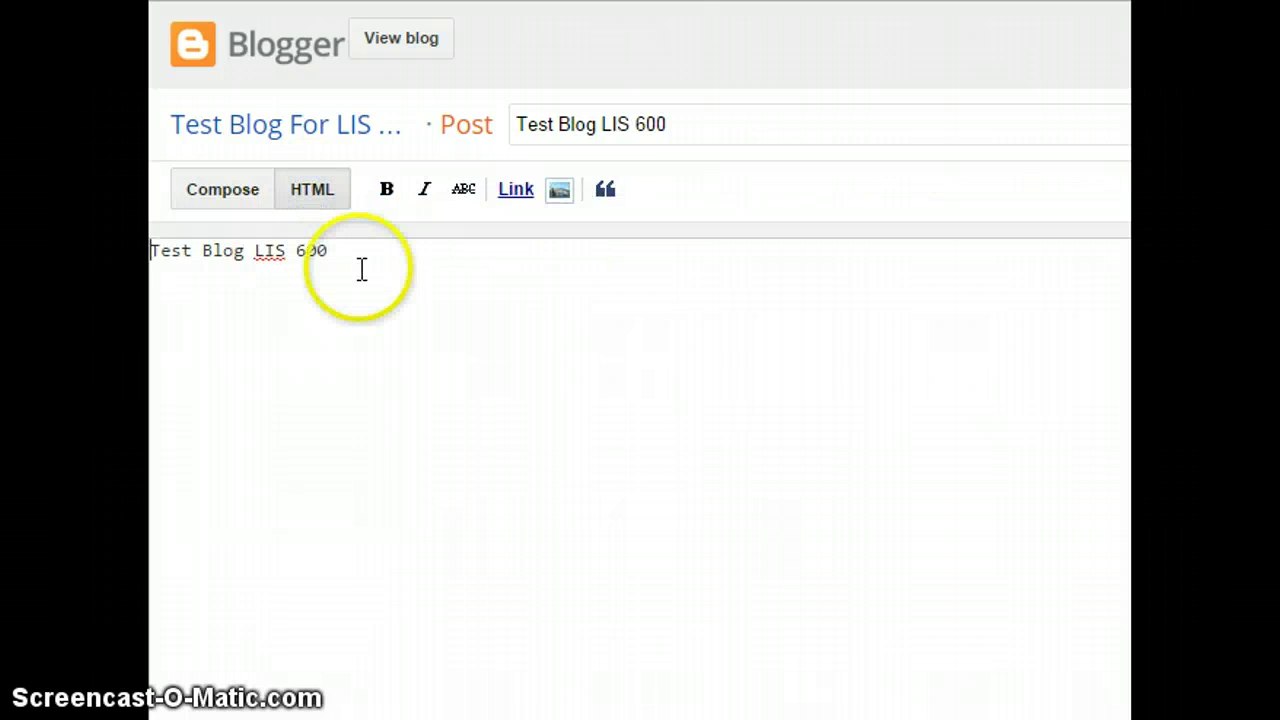
pyautogui.rightClick(363, 252)
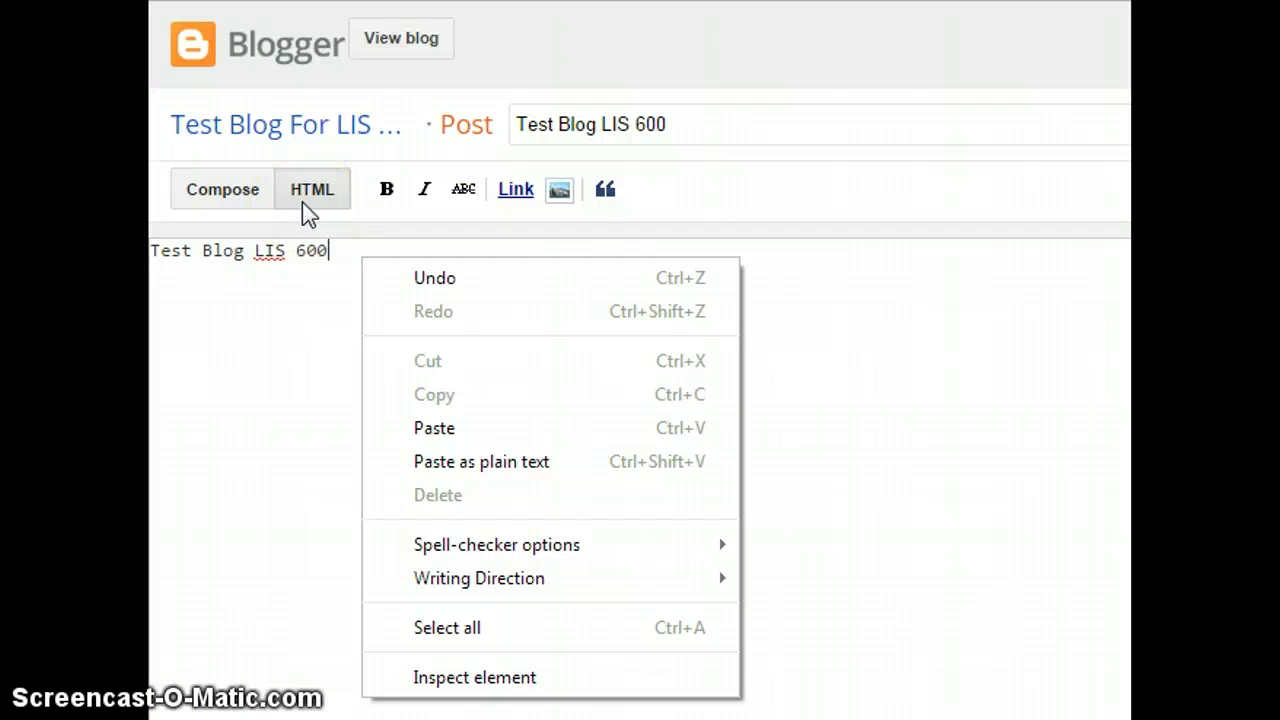
pyautogui.click(209, 268)
pyautogui.click(214, 195)
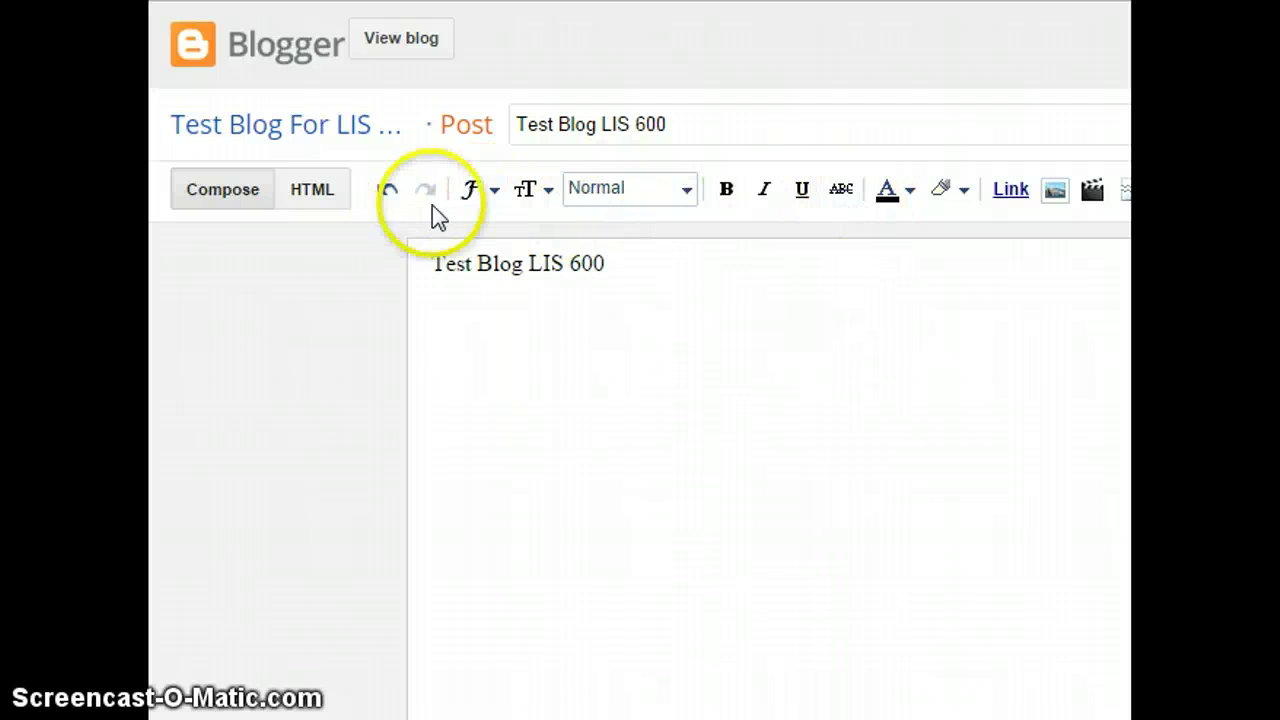
pyautogui.click(1015, 203)
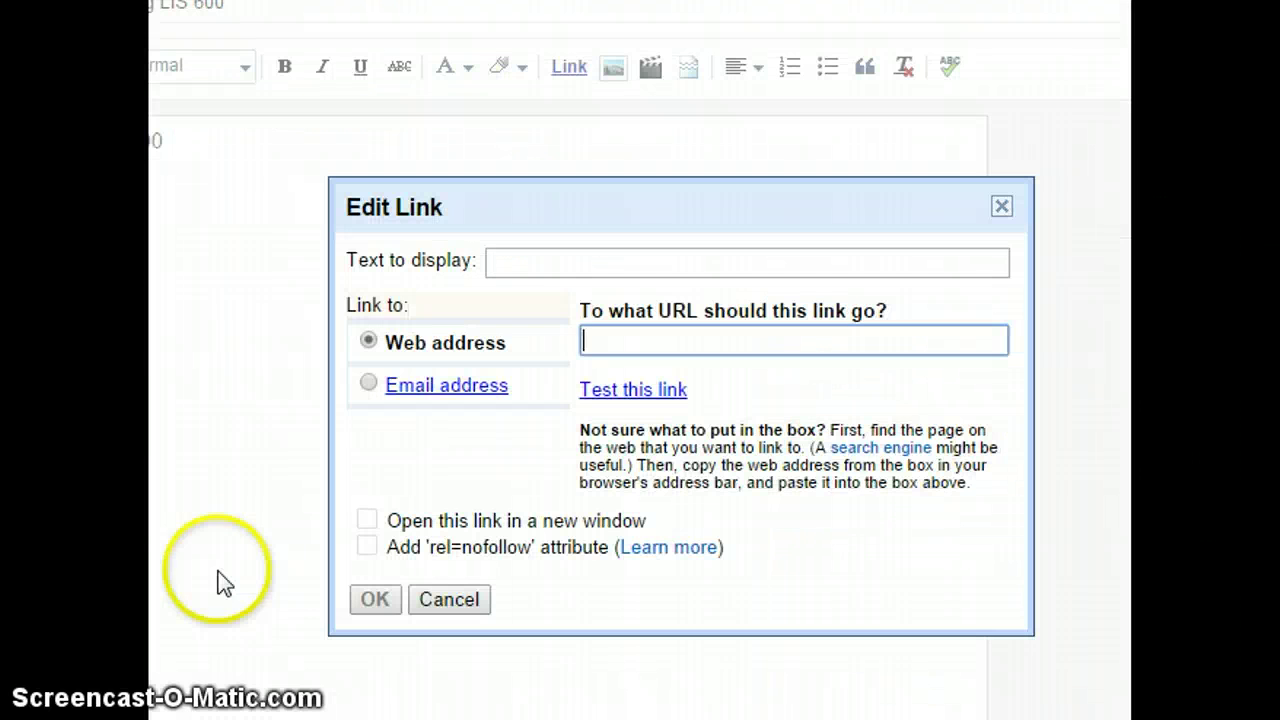
pyautogui.click(544, 262)
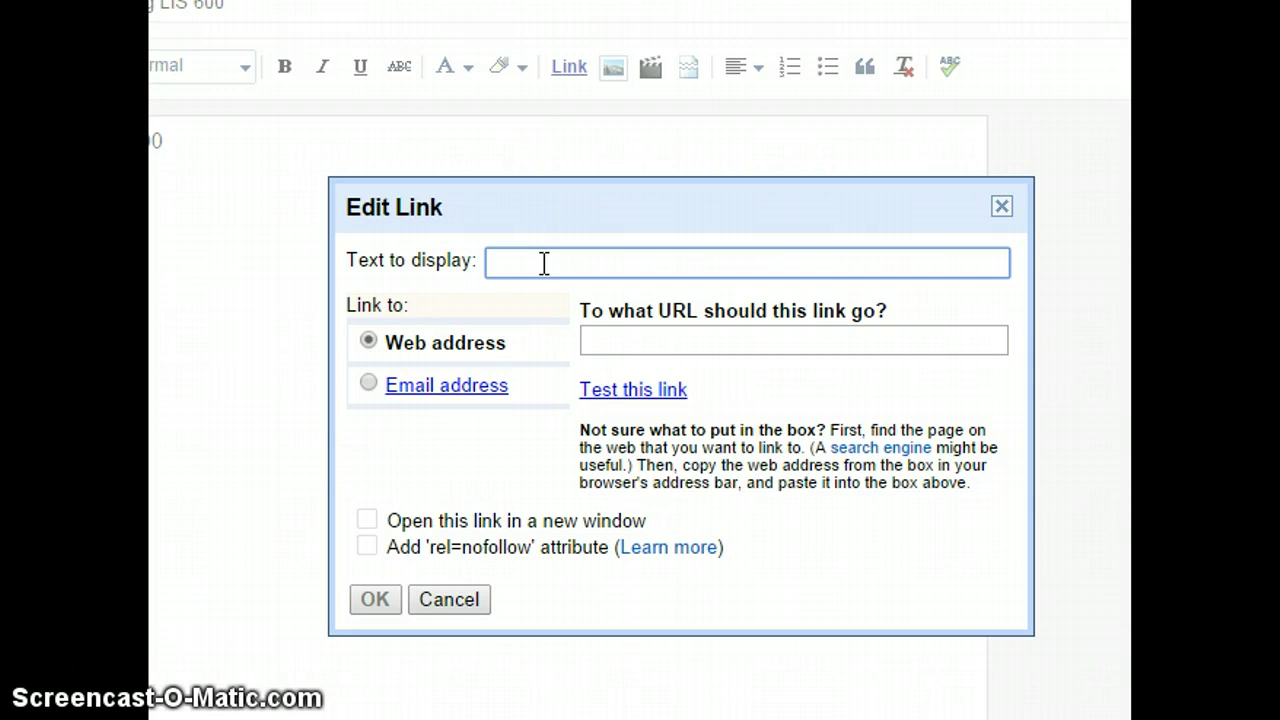
pyautogui.write('Test Ling')
pyautogui.press('BackSpace')
pyautogui.write('h')
pyautogui.press('BackSpace')
pyautogui.write('k')
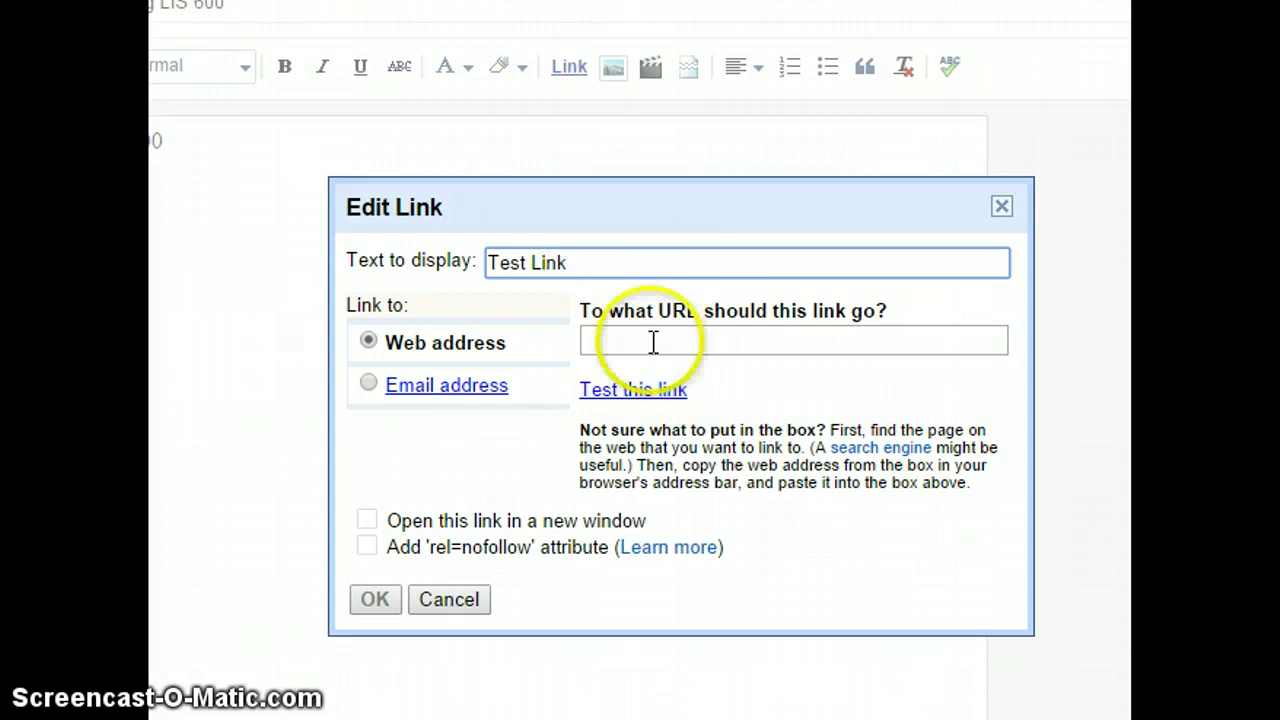
pyautogui.click(652, 342)
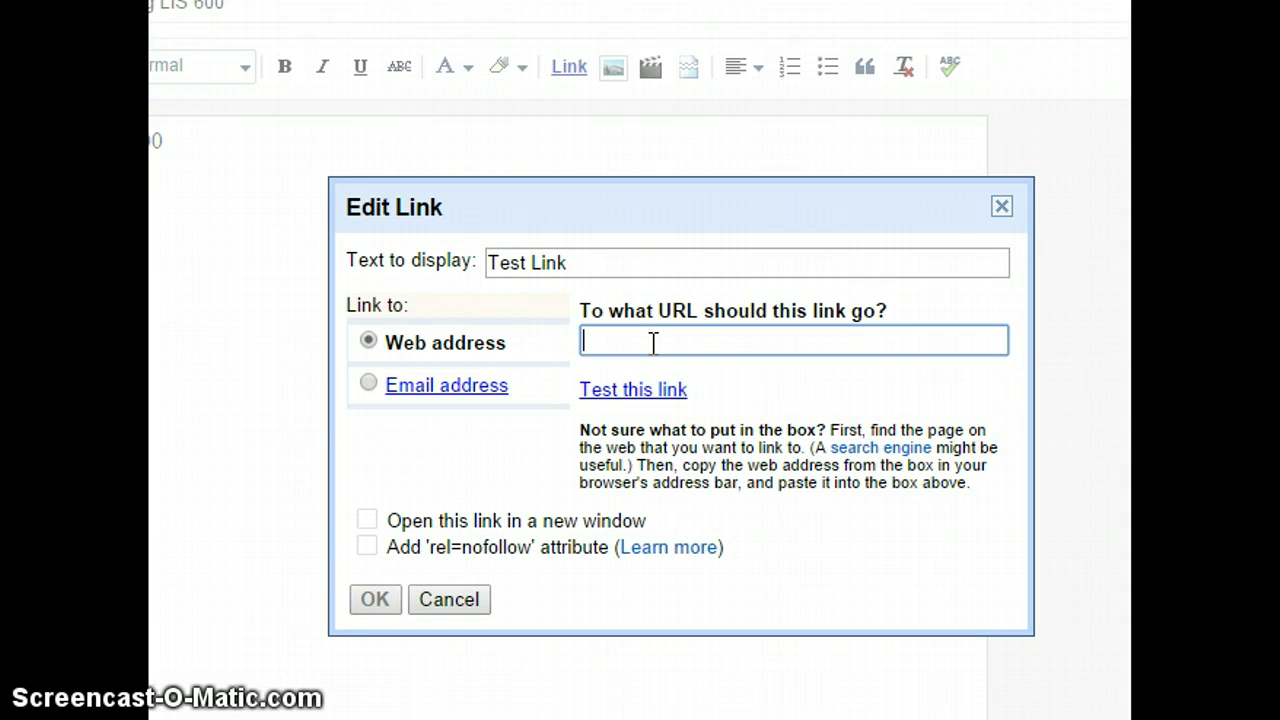
pyautogui.write('www.')
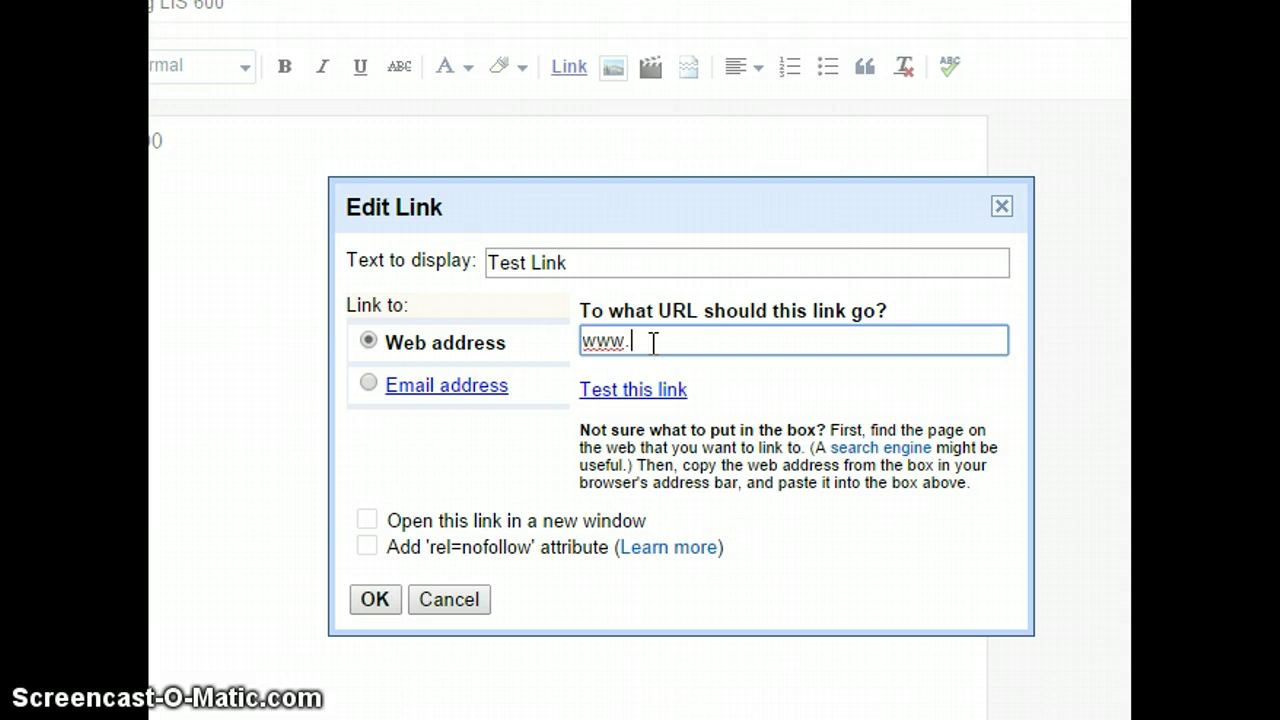
pyautogui.write('testlink.com')
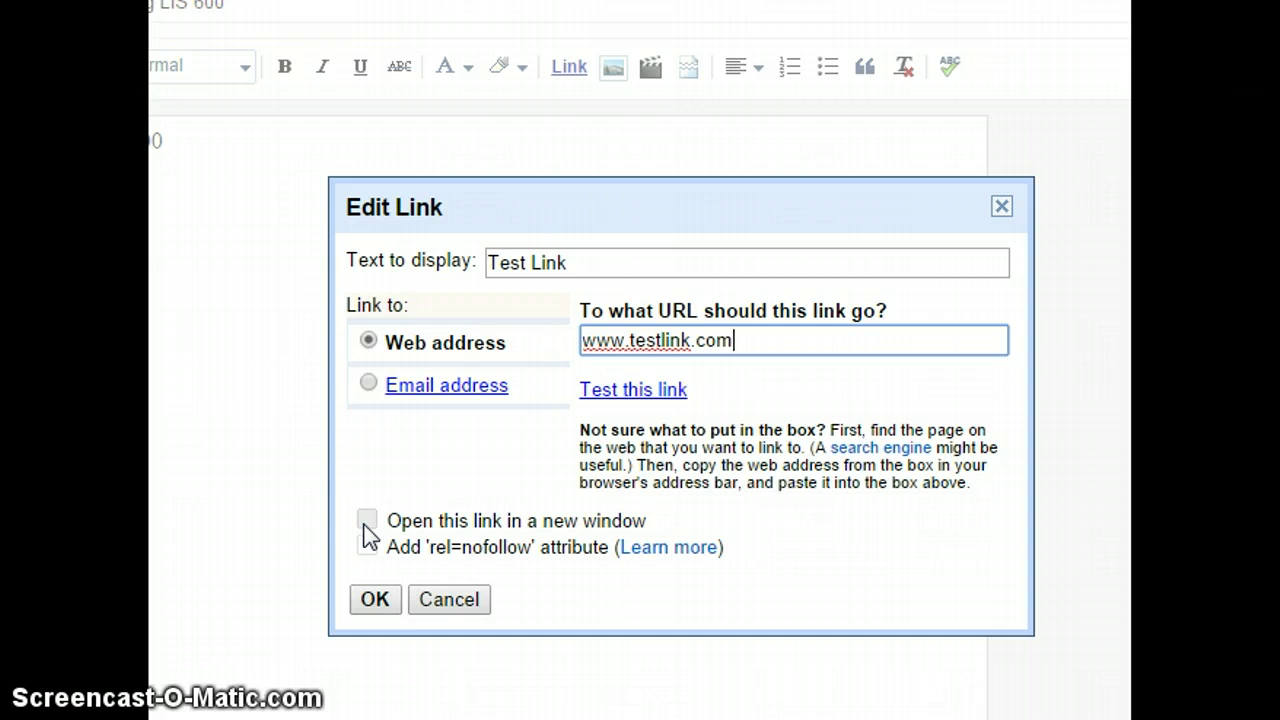
pyautogui.click(367, 521)
pyautogui.click(372, 602)
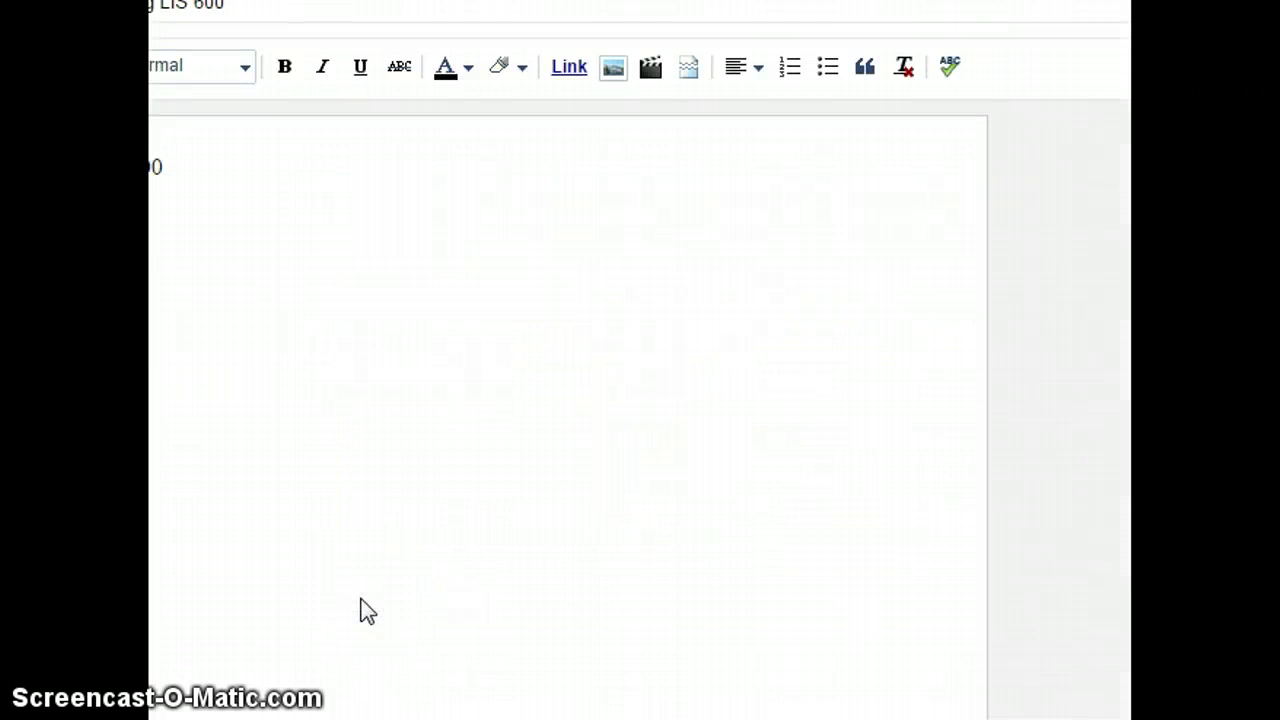
pyautogui.click(274, 677)
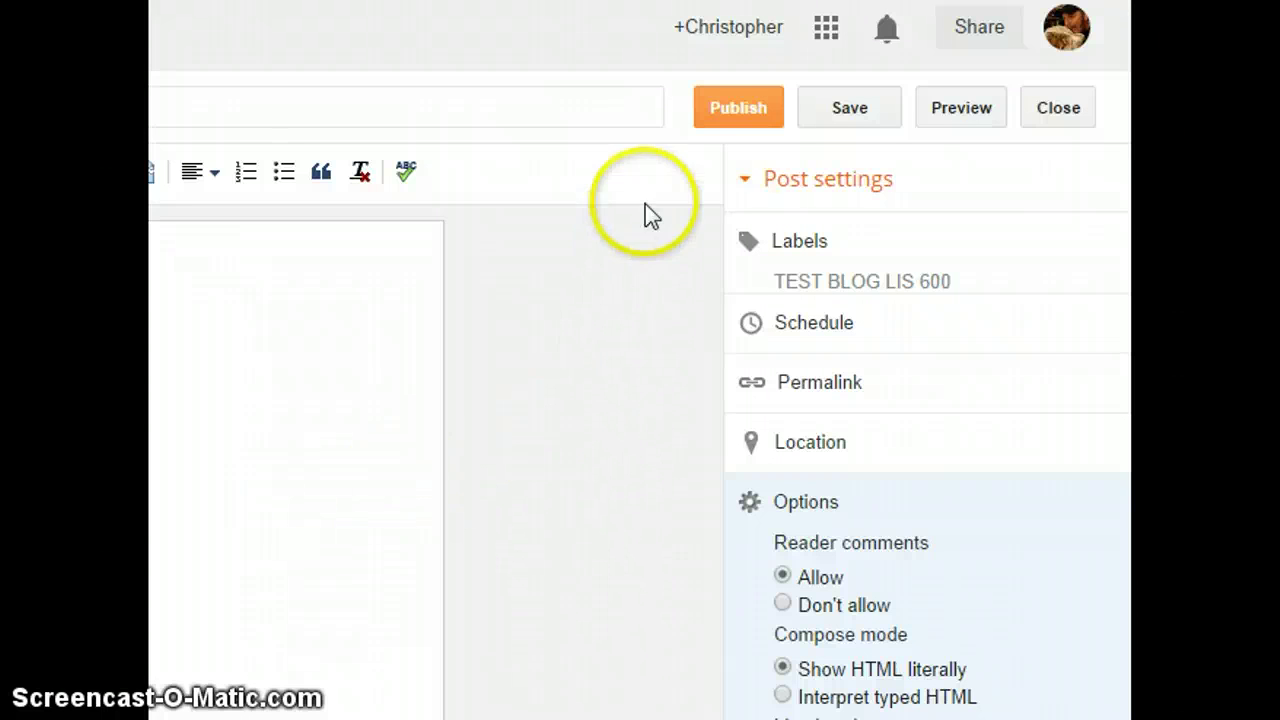
# - Publish the test post and decline sharing it to Google+
pyautogui.click(739, 112)
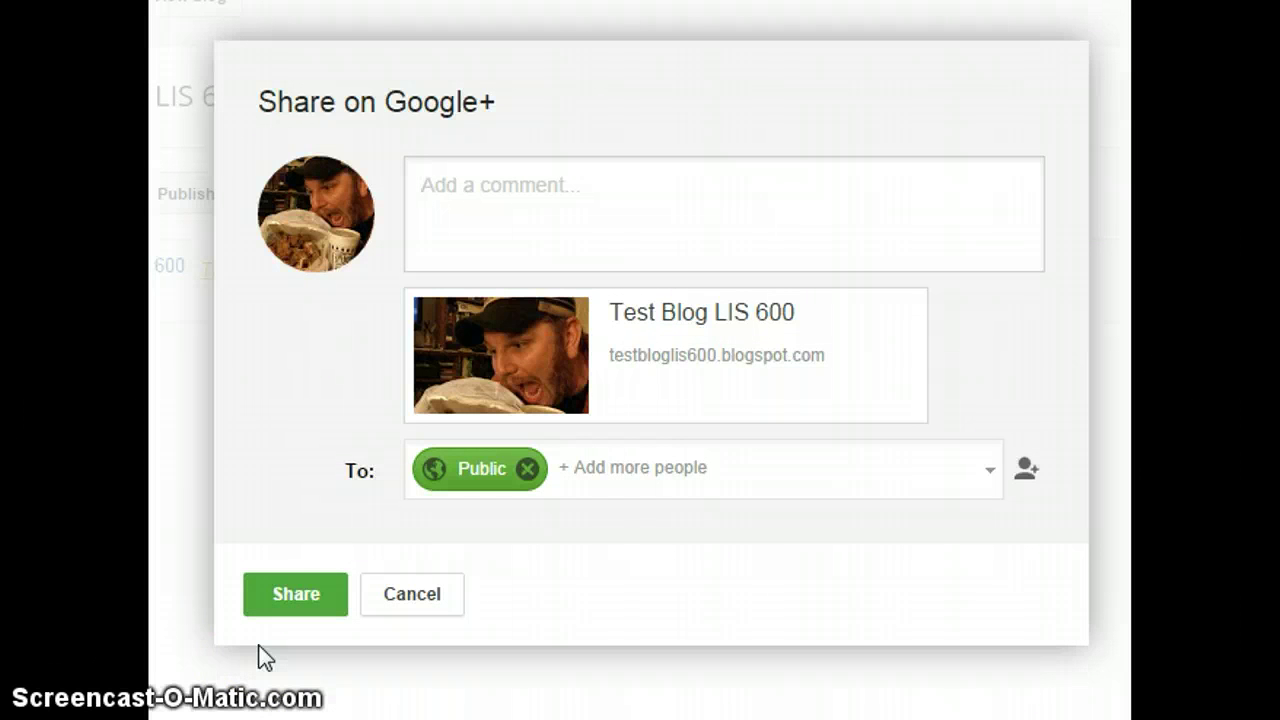
pyautogui.click(428, 608)
pyautogui.click(428, 603)
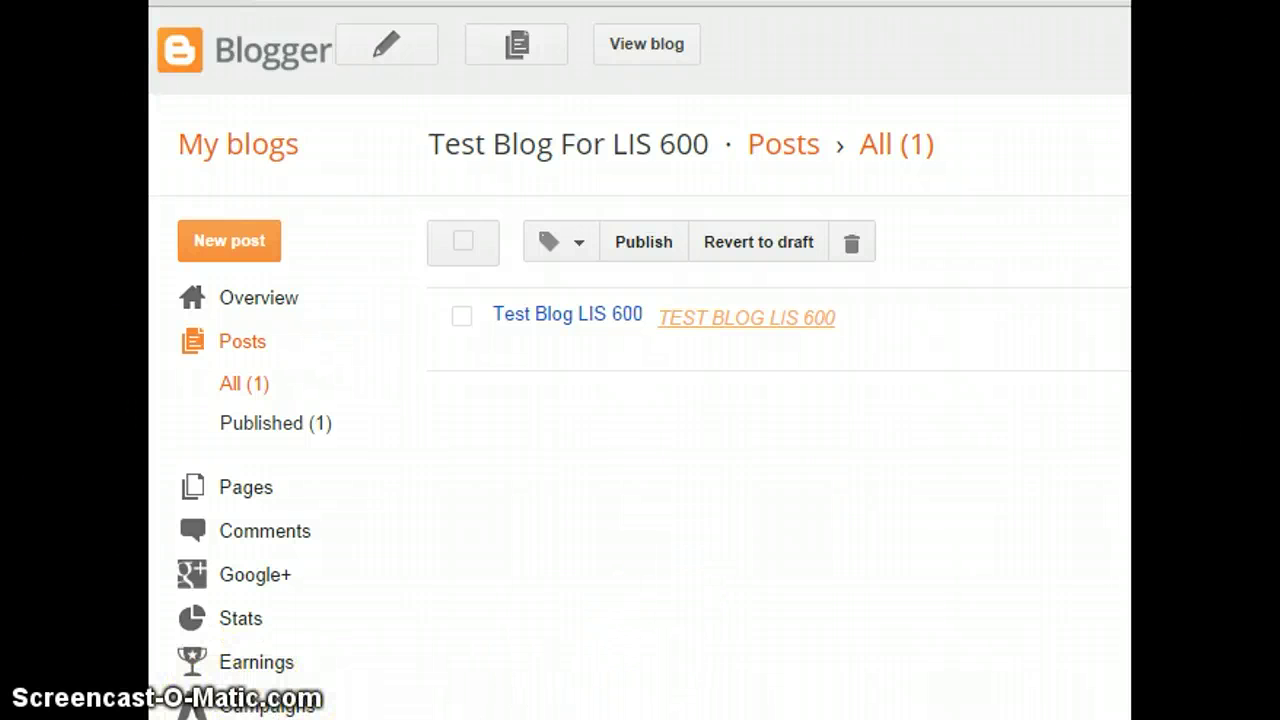
# - Go to the blog's Layout page and bring up the Add a Gadget window
pyautogui.scroll(-2, 423, 517)
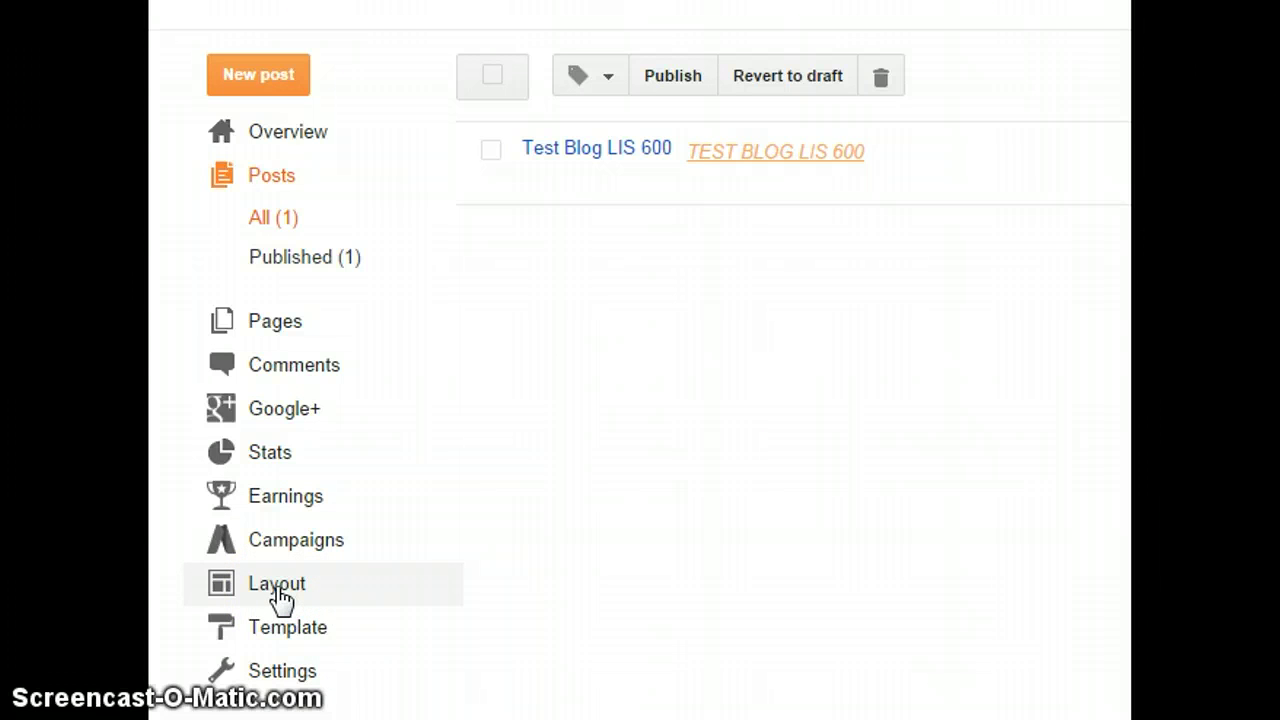
pyautogui.click(281, 590)
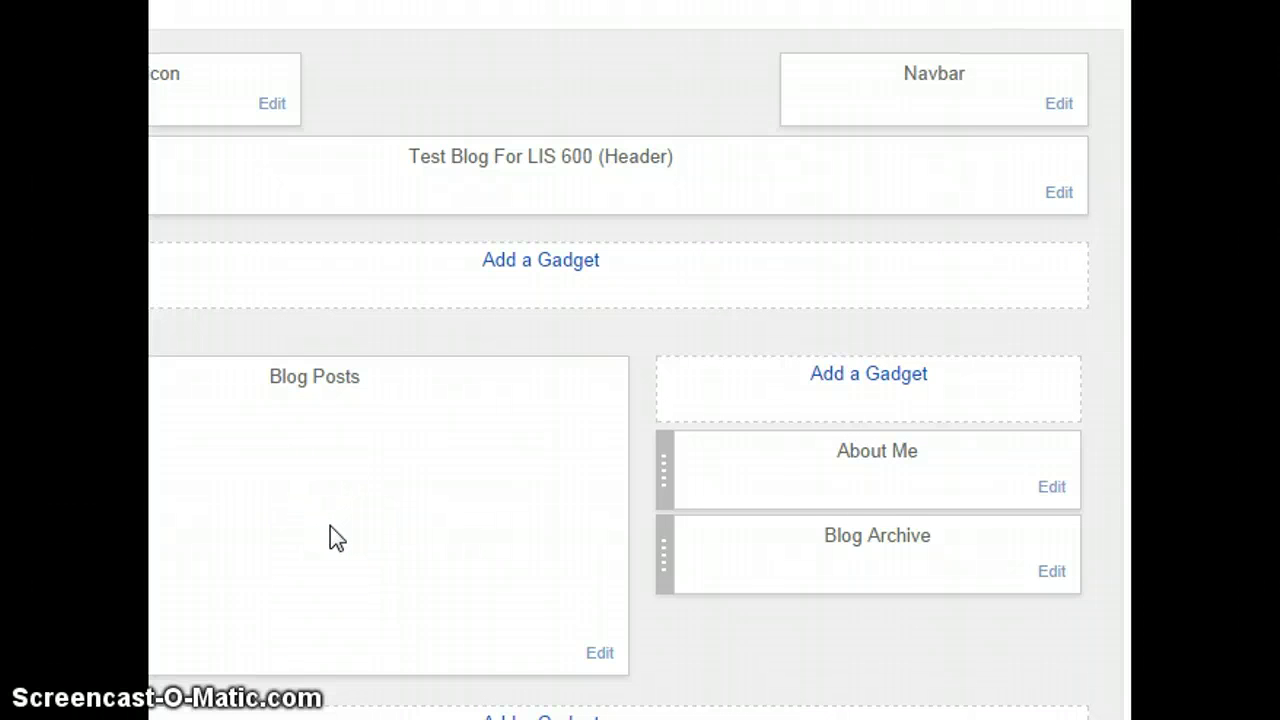
pyautogui.click(343, 478)
# - Add a gadget above the sidebar and open the Translate gadget's configuration
pyautogui.click(888, 376)
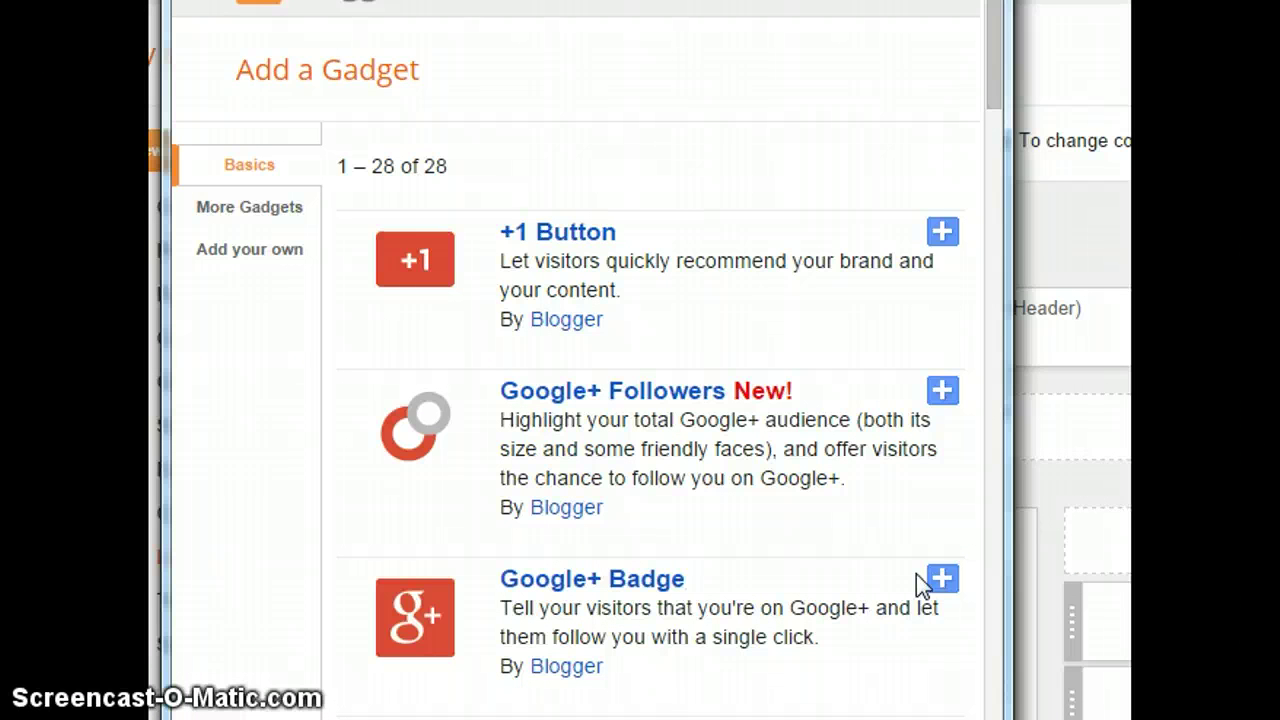
pyautogui.moveTo(1046, 206); pyautogui.dragTo(993, 62)
pyautogui.moveTo(993, 52); pyautogui.dragTo(1028, 172)
pyautogui.click(941, 158)
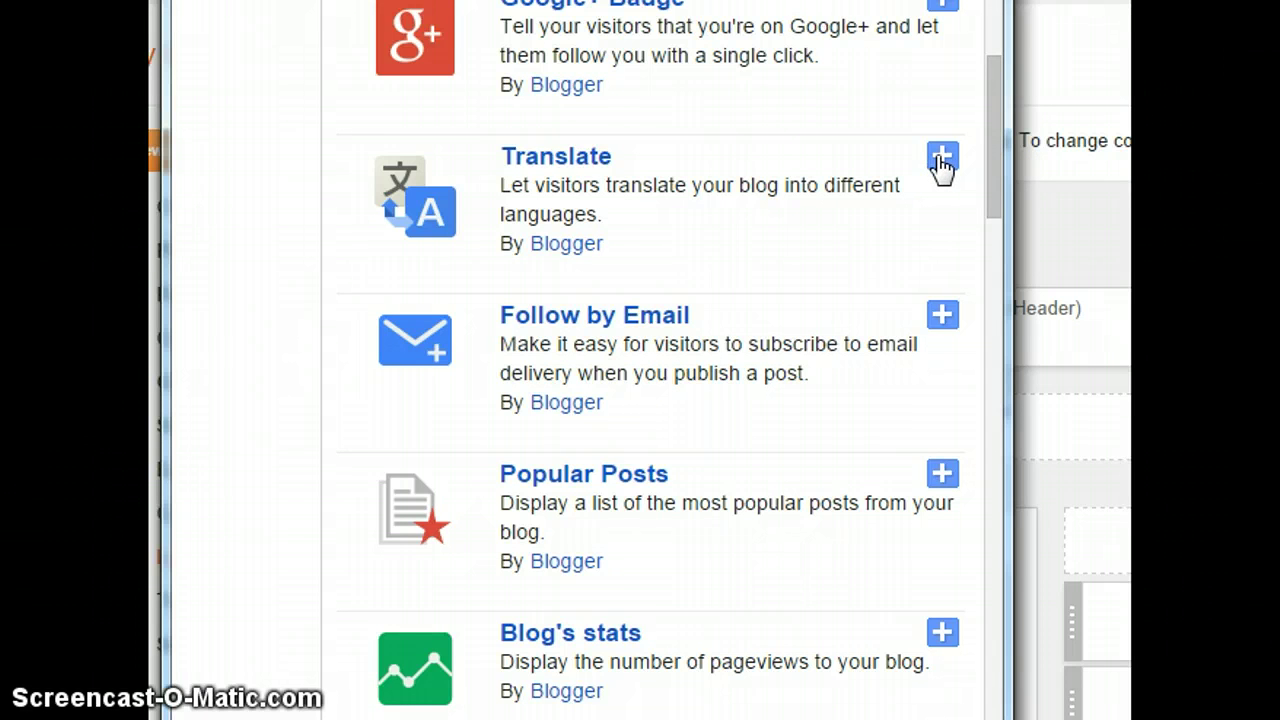
pyautogui.click(941, 162)
pyautogui.click(533, 158)
pyautogui.click(801, 389)
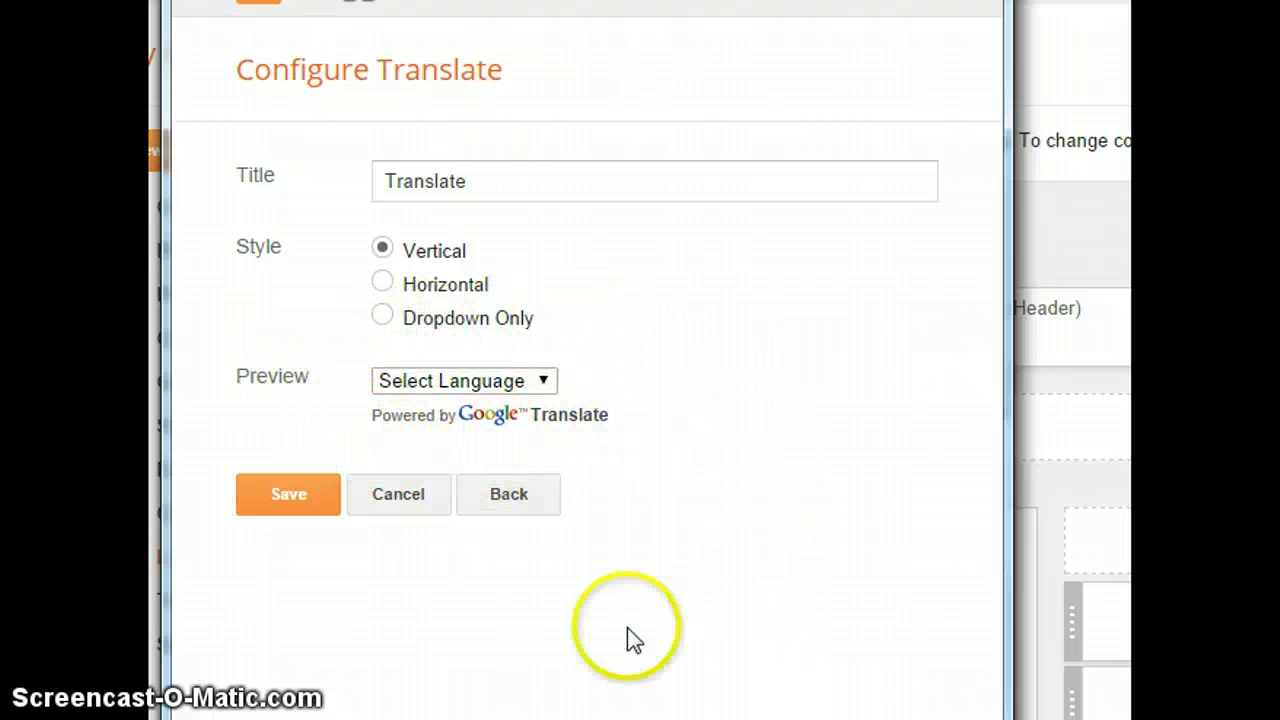
# - Save the Translate gadget with its Translate title and Vertical style
pyautogui.click(279, 491)
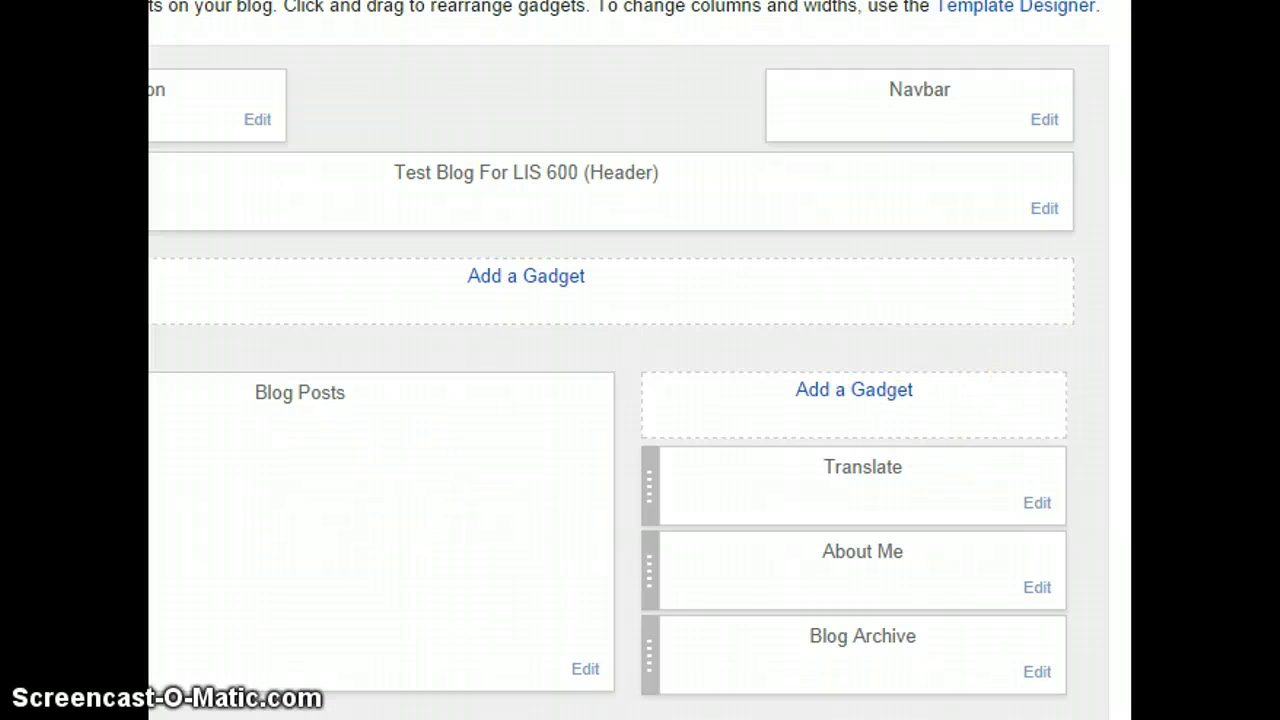
# - Check the sidebar order, save the layout arrangement and view the live blog
pyautogui.scroll(-3, 629, 360)
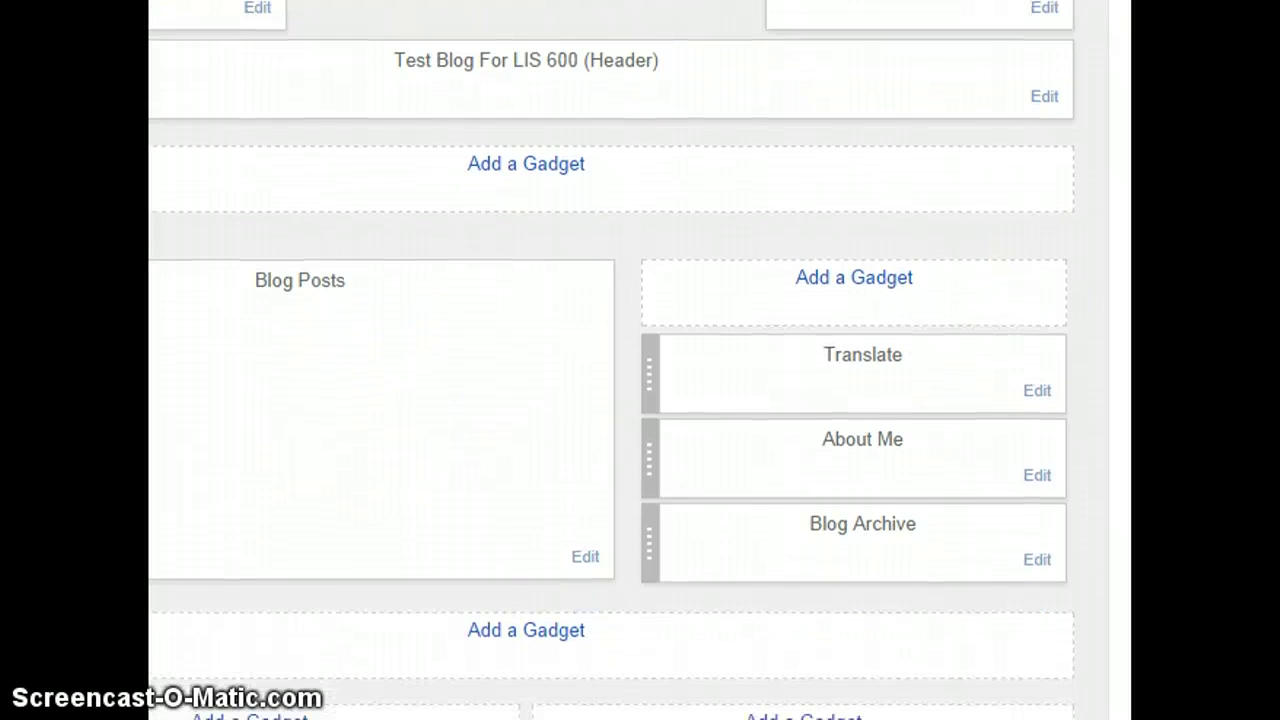
pyautogui.scroll(-1, 629, 360)
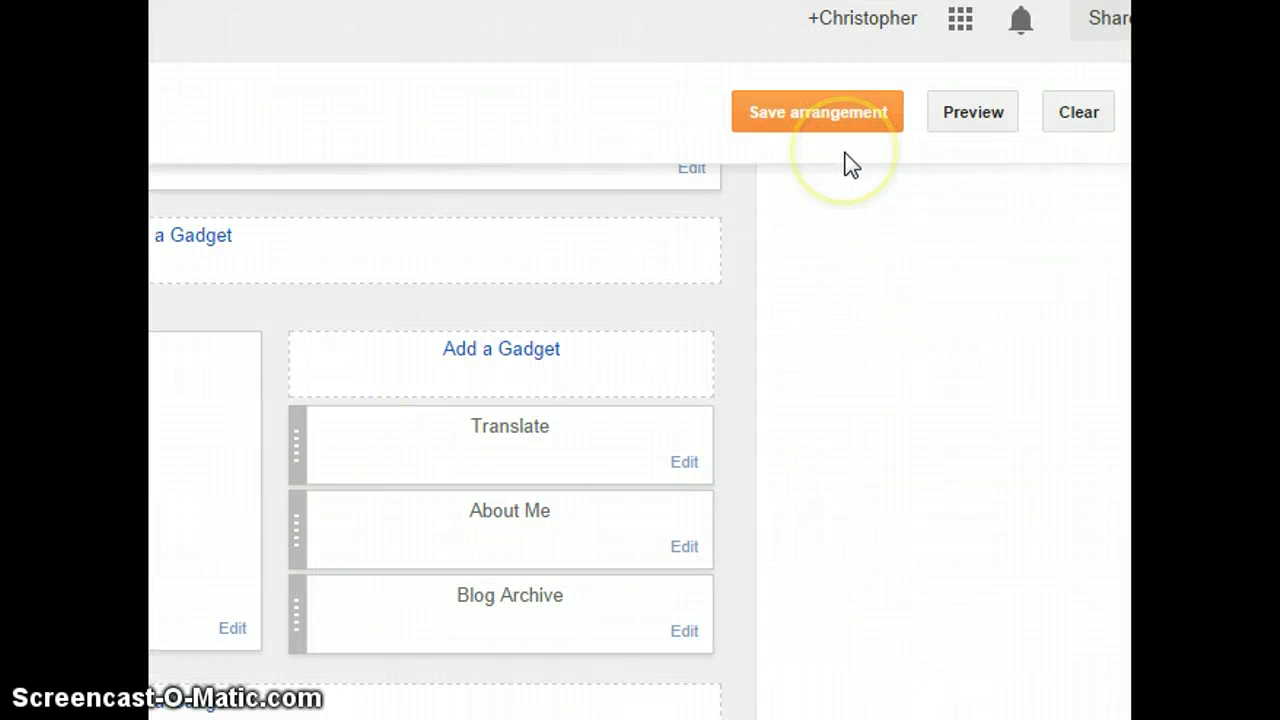
pyautogui.click(839, 141)
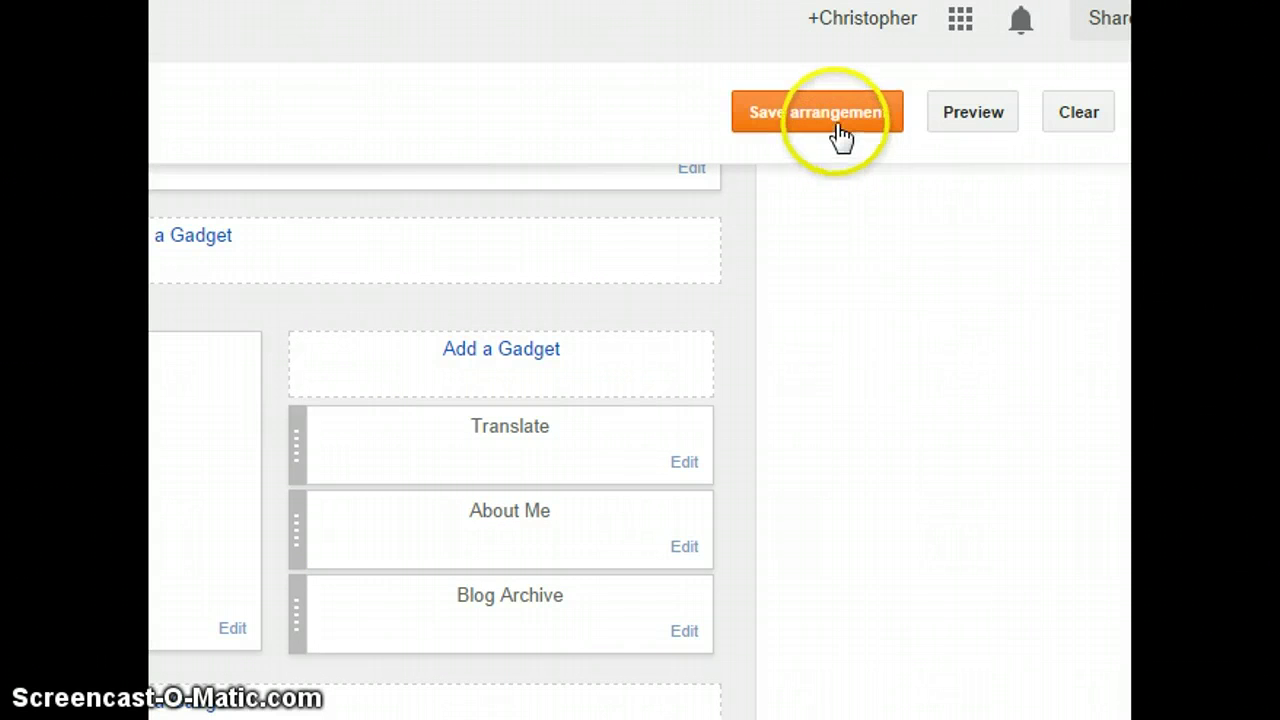
pyautogui.click(837, 115)
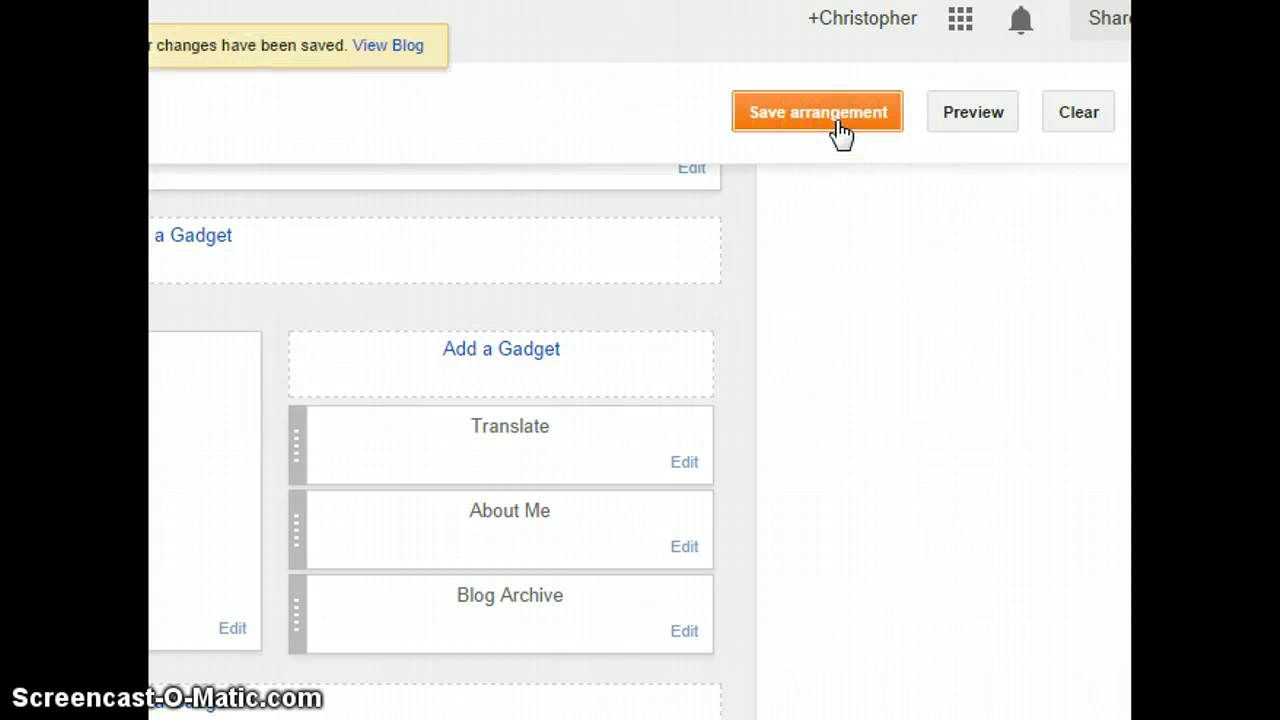
pyautogui.click(398, 45)
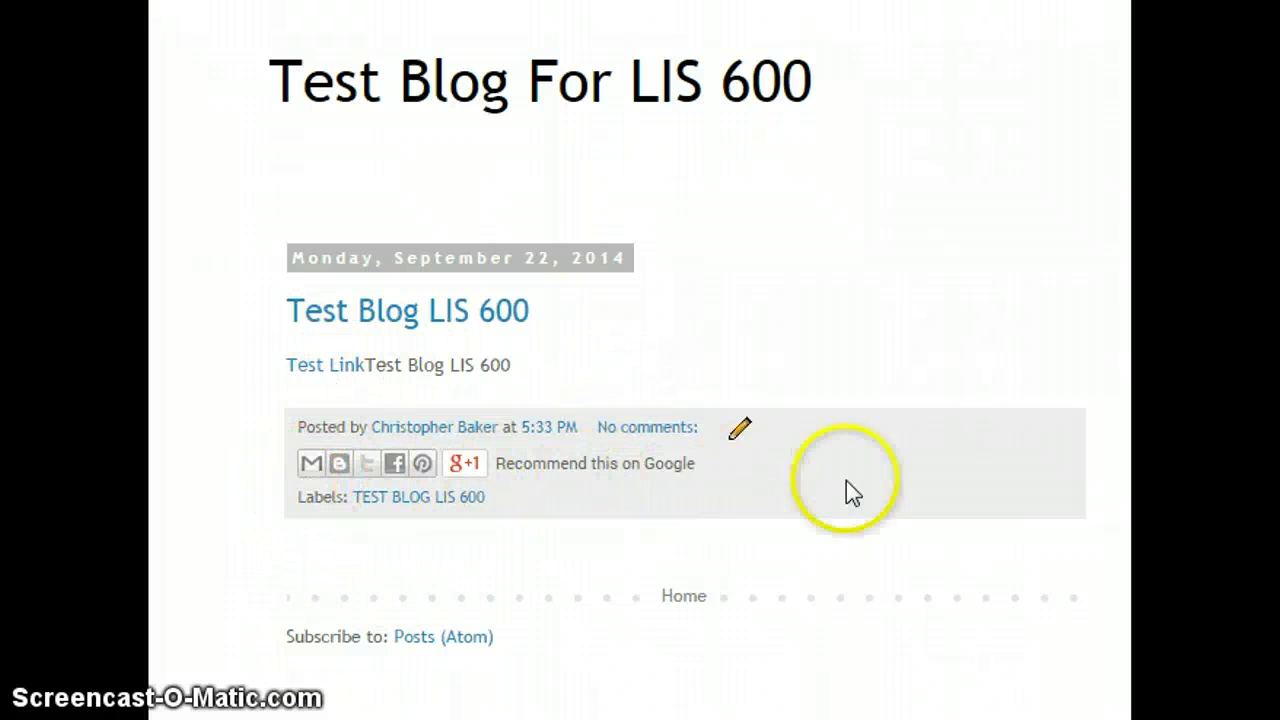
# - Check the post's Email, BlogThis, Twitter, Pinterest and +1 share buttons
pyautogui.click(335, 480)
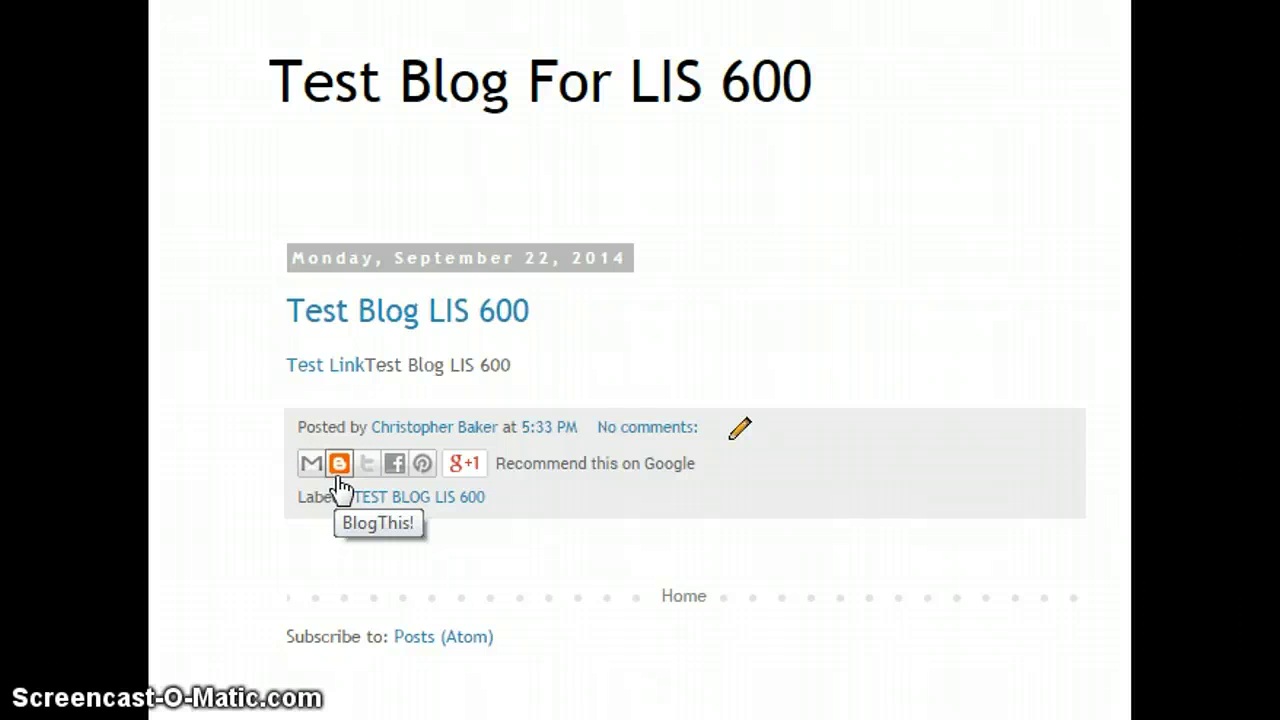
pyautogui.click(368, 484)
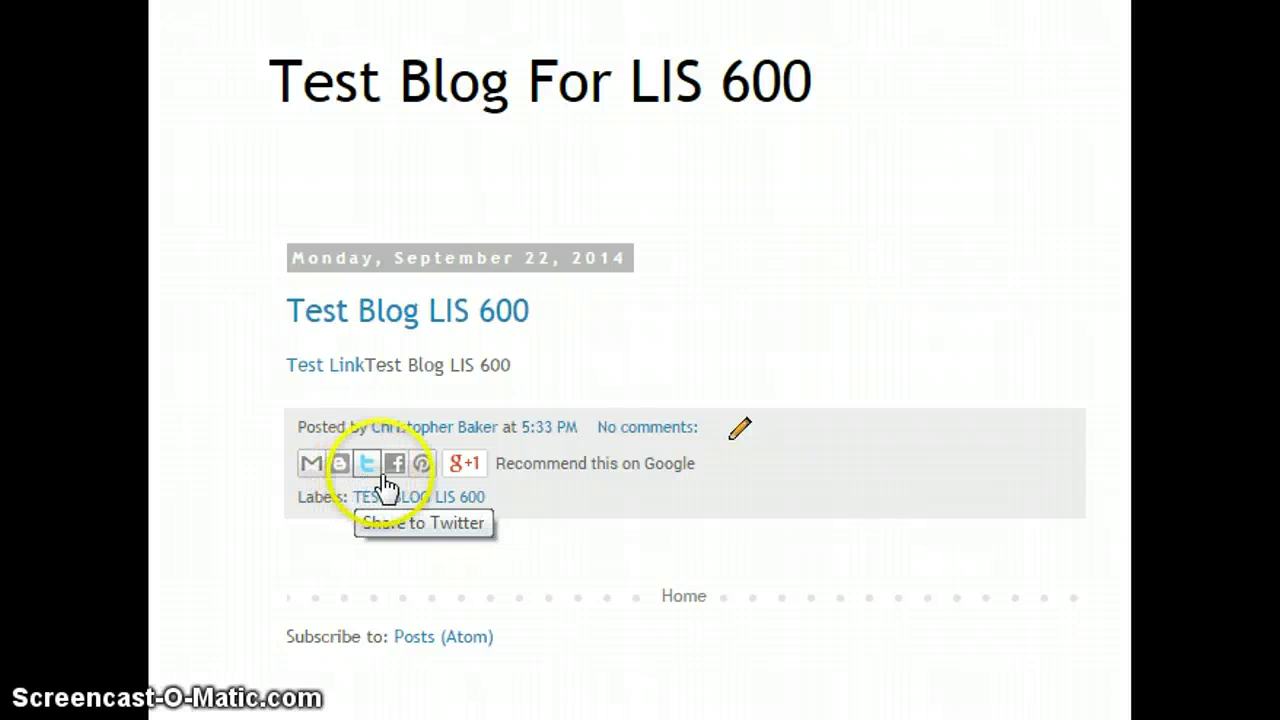
pyautogui.click(422, 482)
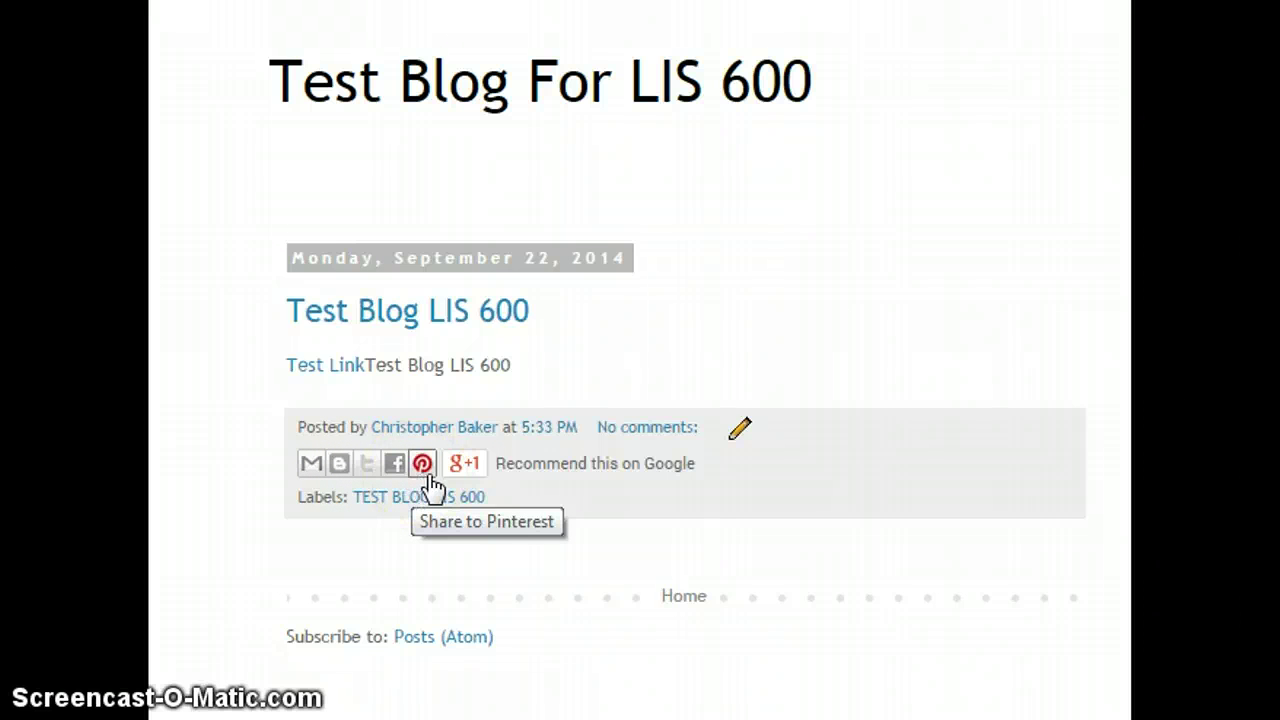
pyautogui.click(468, 478)
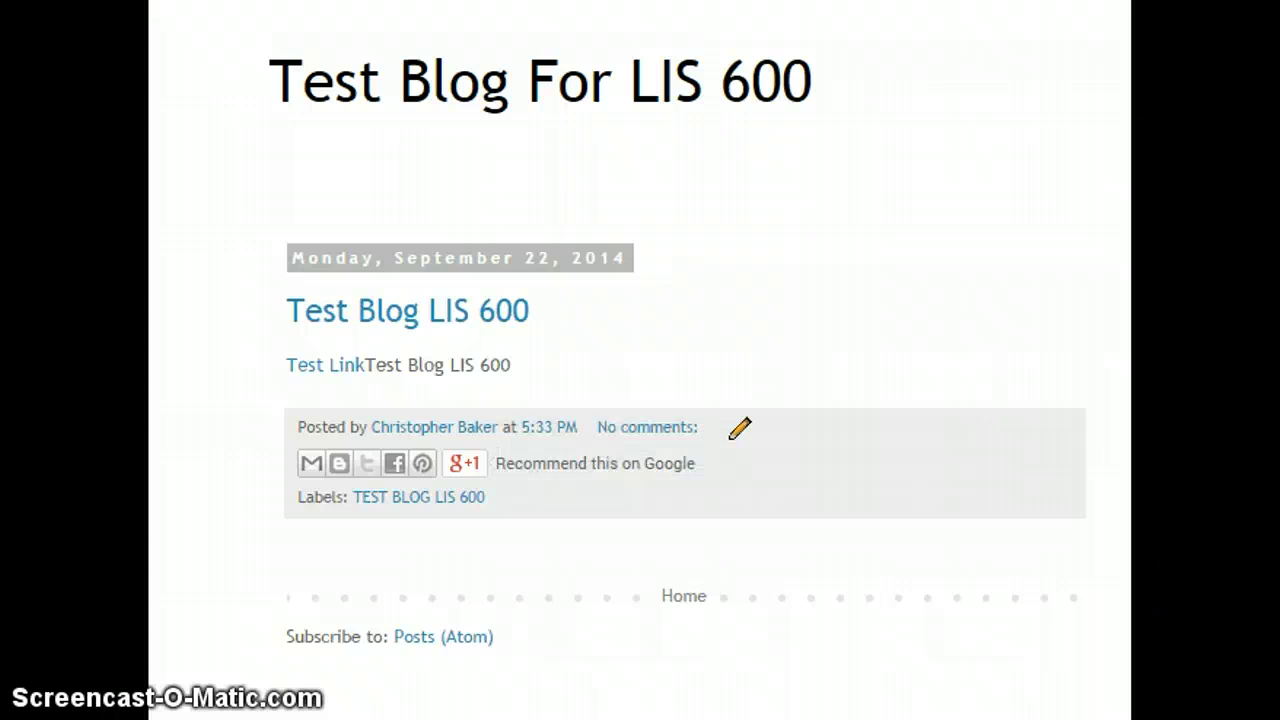
pyautogui.hscroll(7, 640, 400)
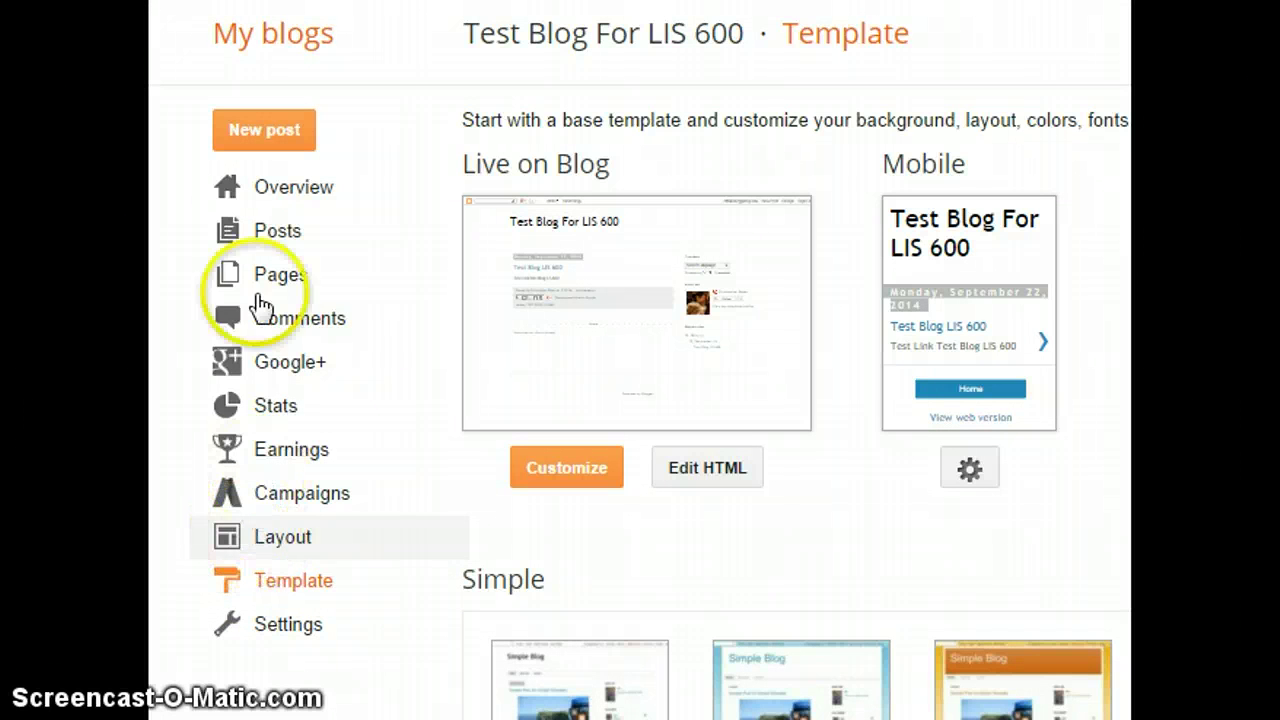
# - Go from Layout to Template and customize the Live on Blog design
pyautogui.click(283, 545)
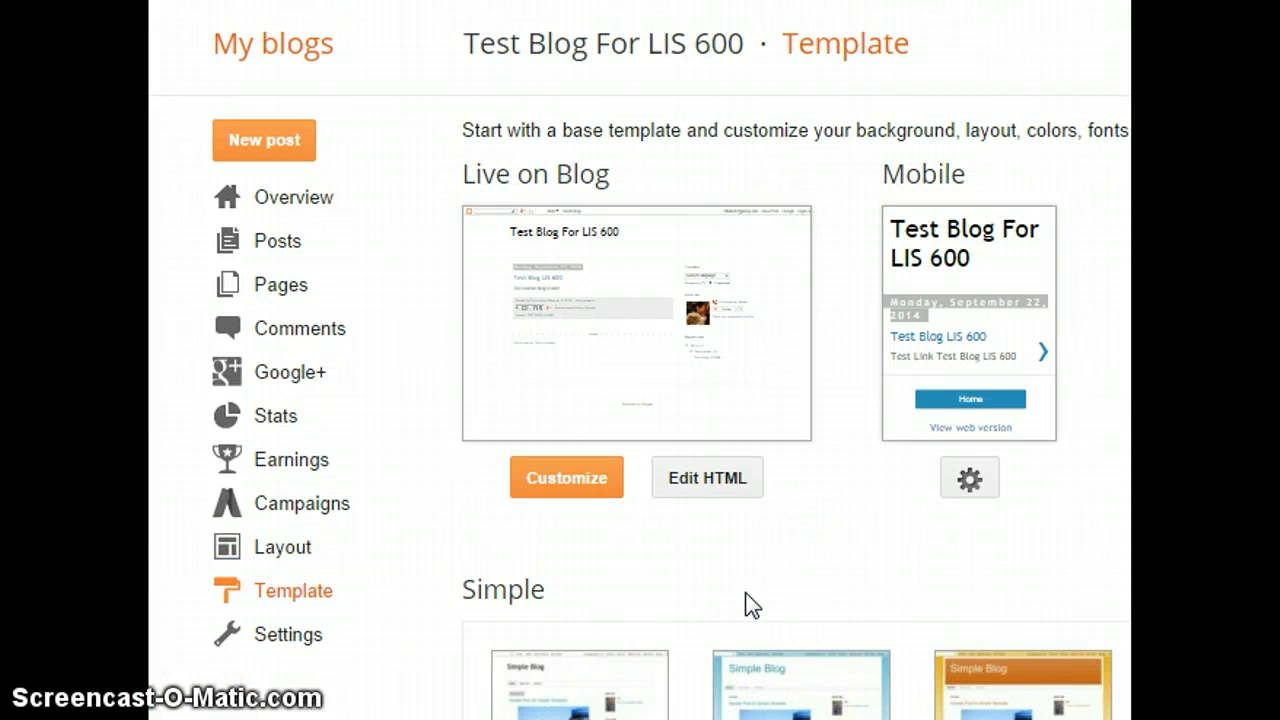
pyautogui.click(295, 606)
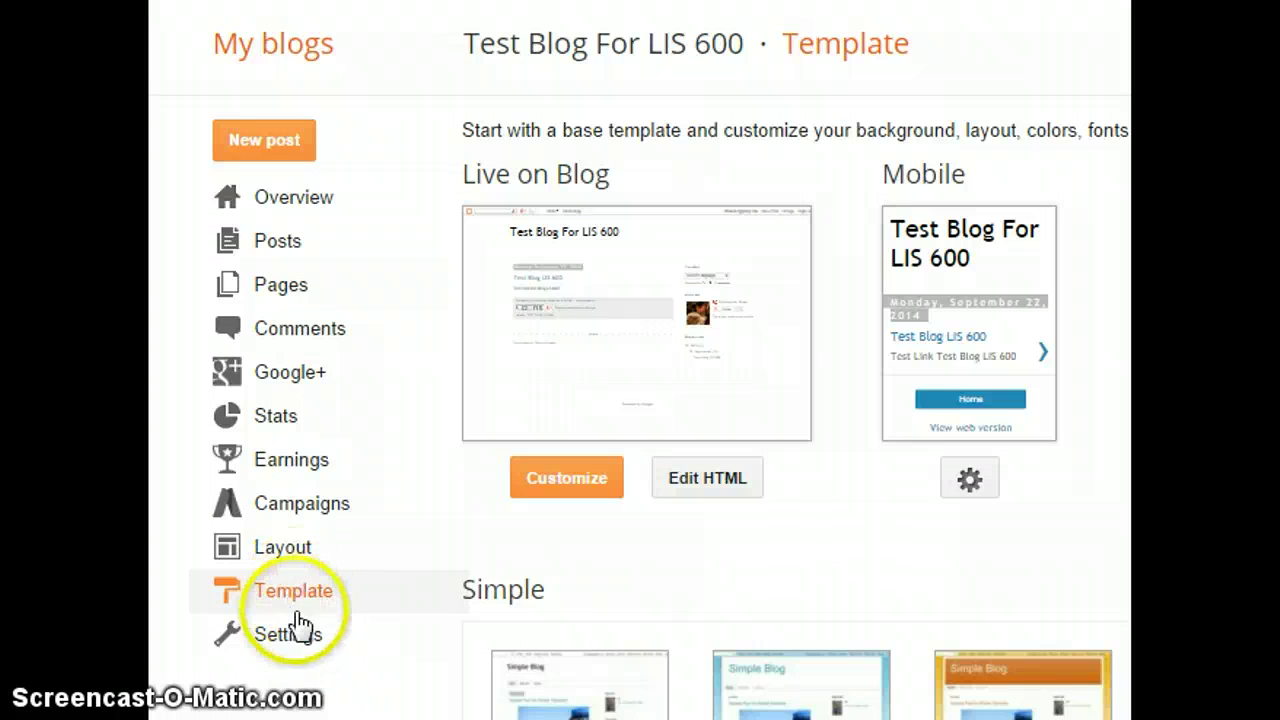
pyautogui.click(559, 473)
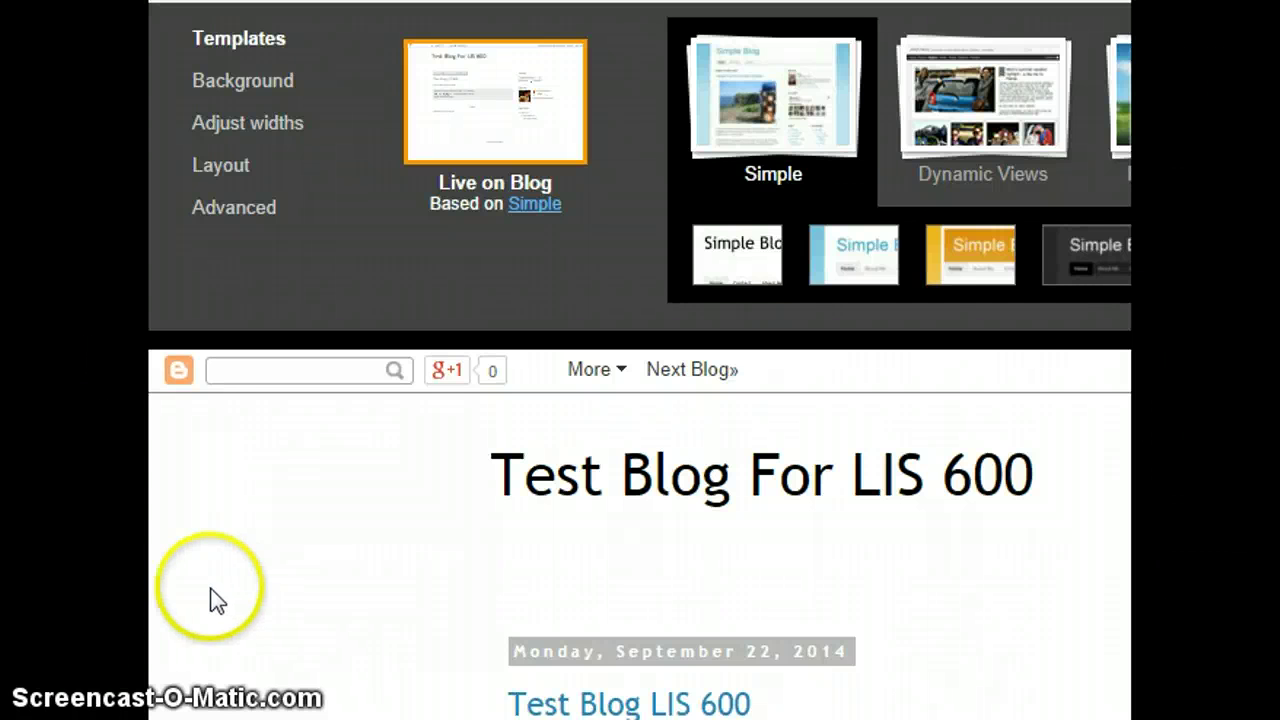
# - Show the Background options and apply the default background and colors
pyautogui.click(248, 98)
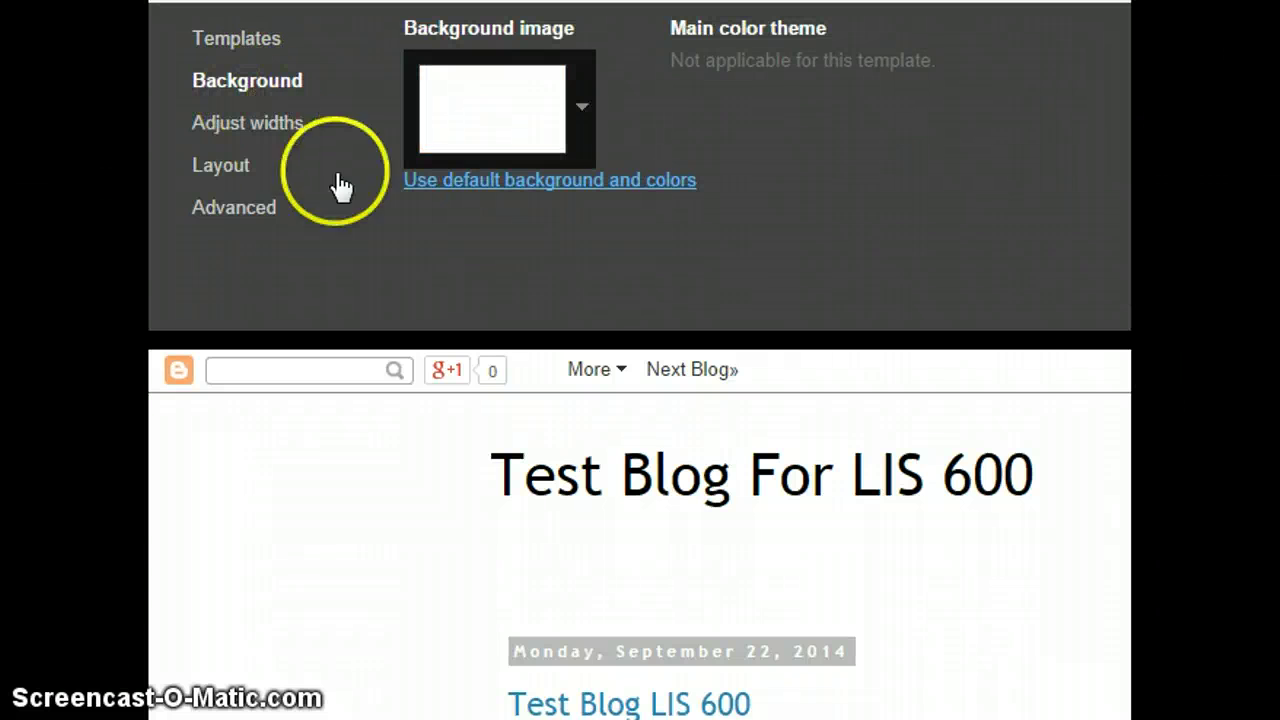
pyautogui.click(605, 183)
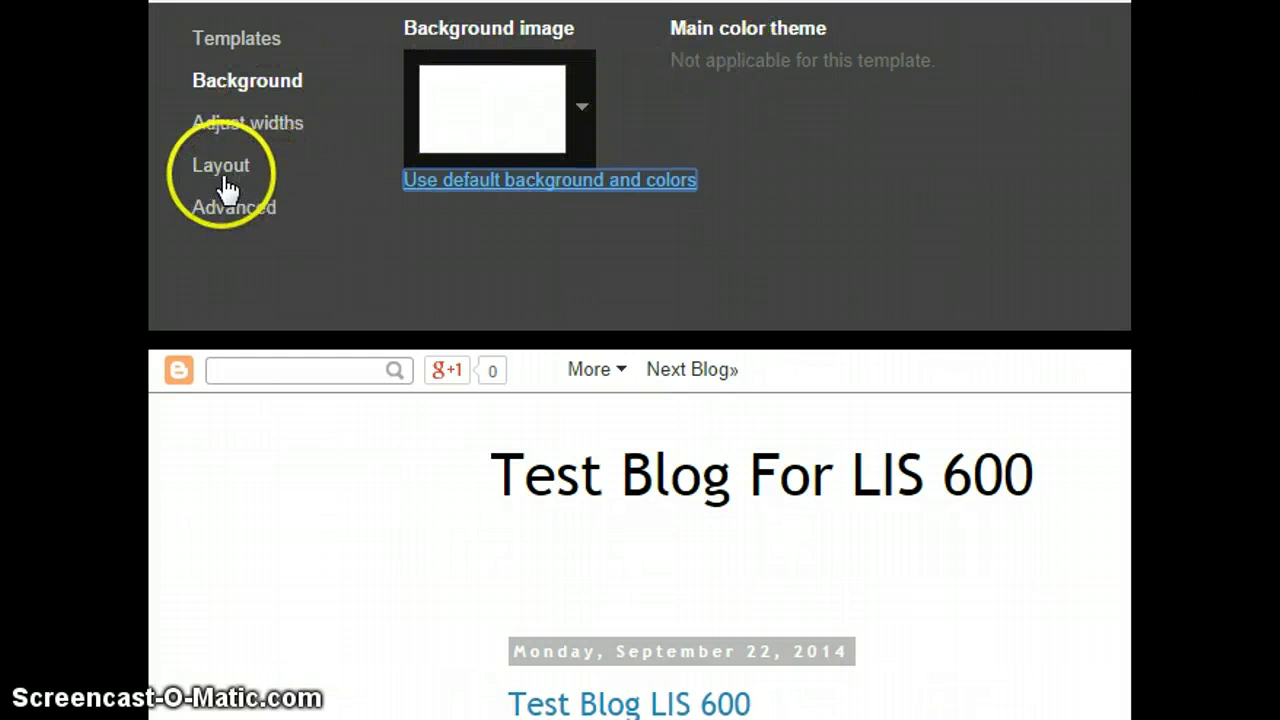
# - Show the Advanced Backgrounds settings, where outer and main backgrounds are #ffffff
pyautogui.click(231, 216)
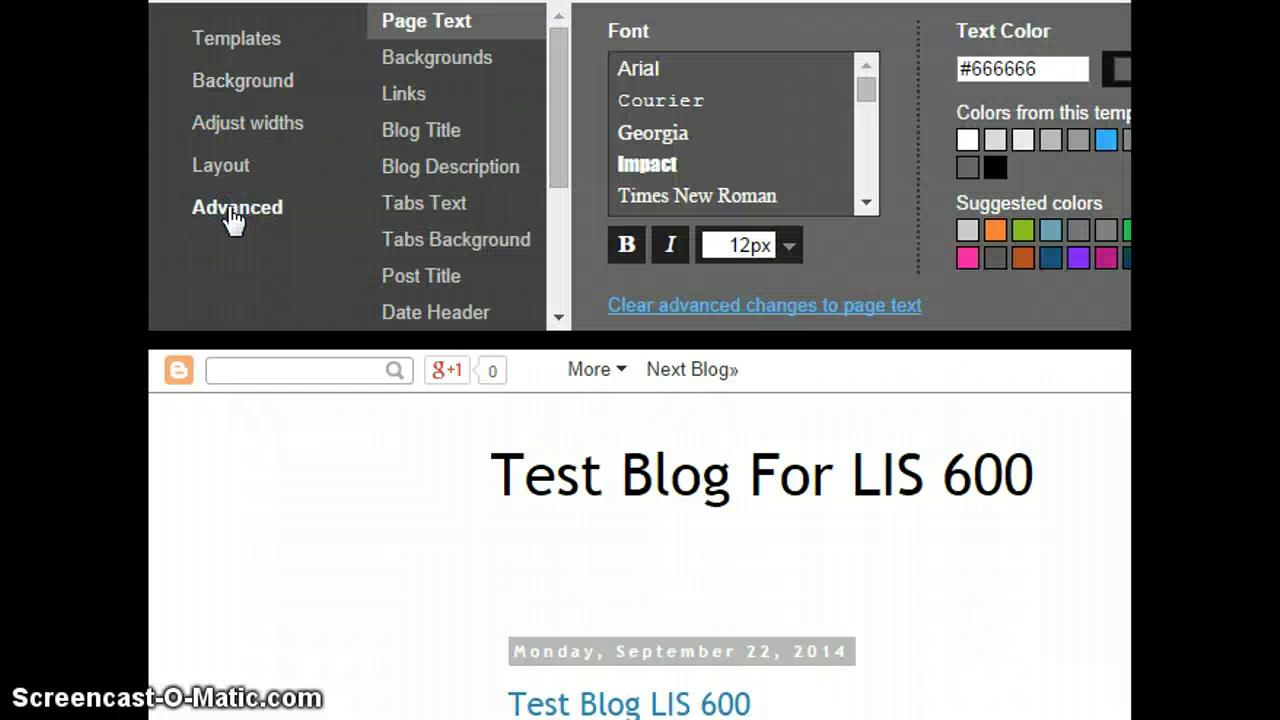
pyautogui.click(233, 226)
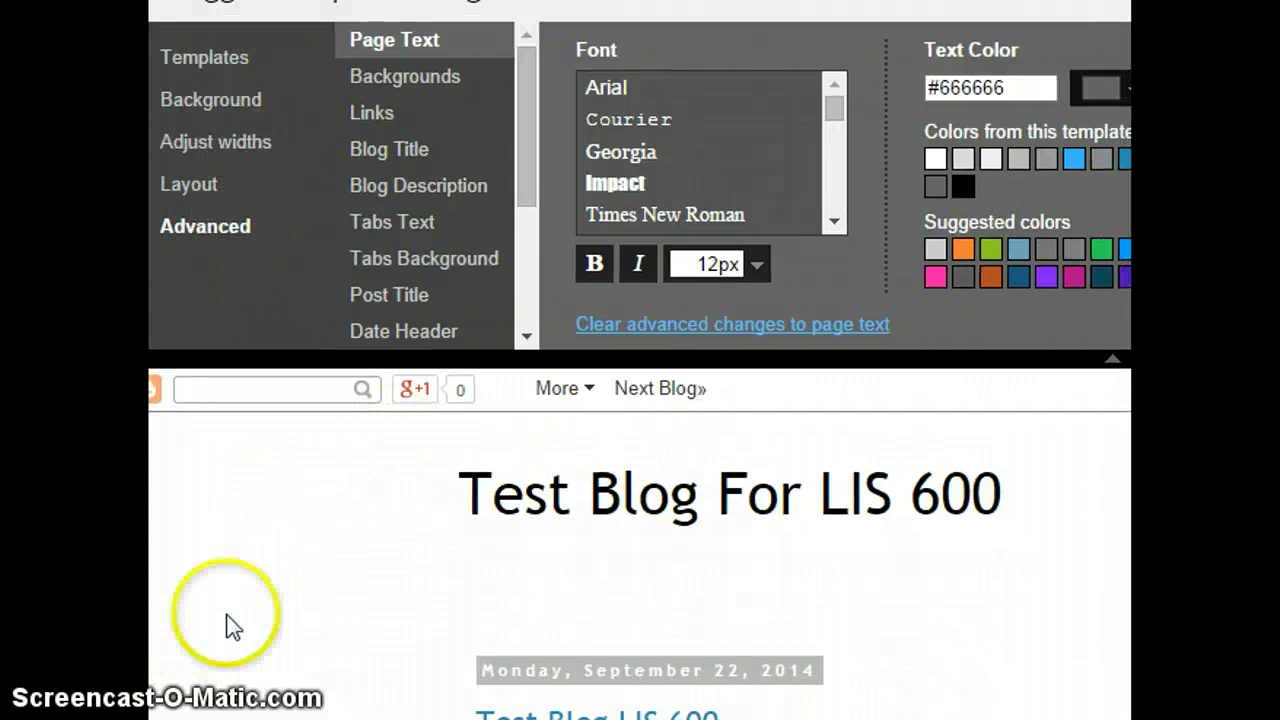
pyautogui.click(443, 84)
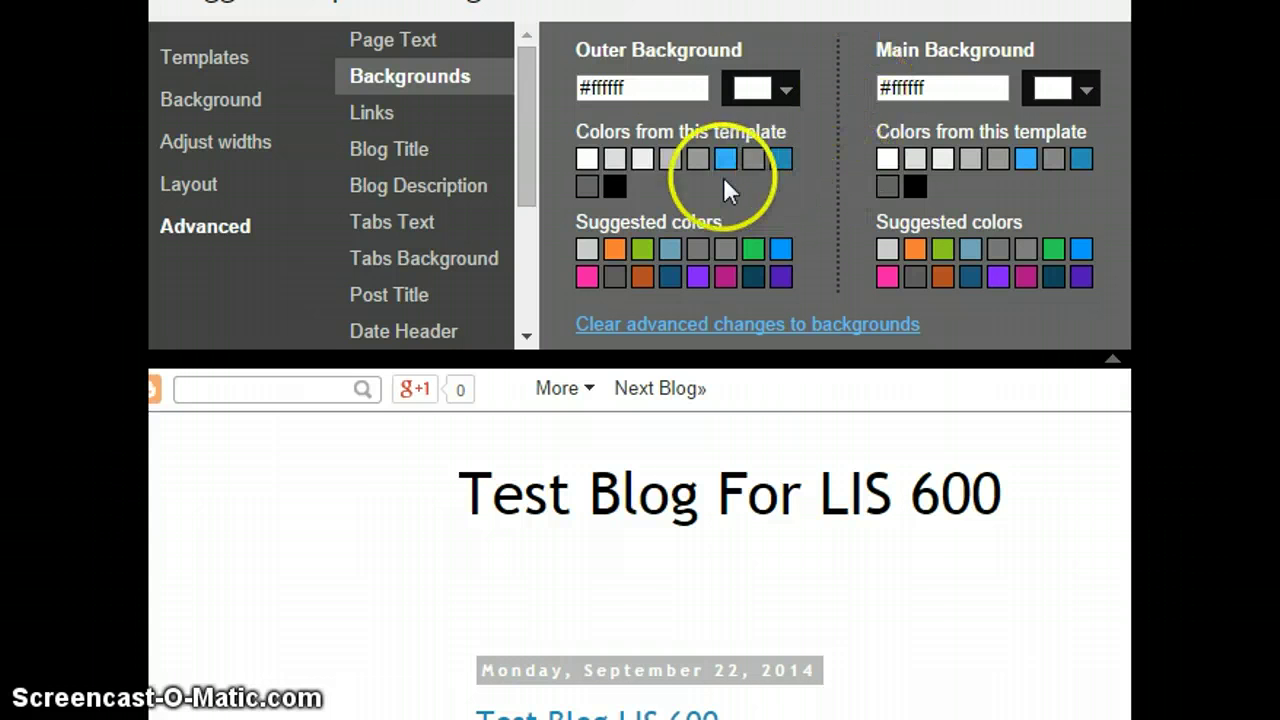
# - Set the outer background to the dark blue template colour #2288bb
pyautogui.click(779, 162)
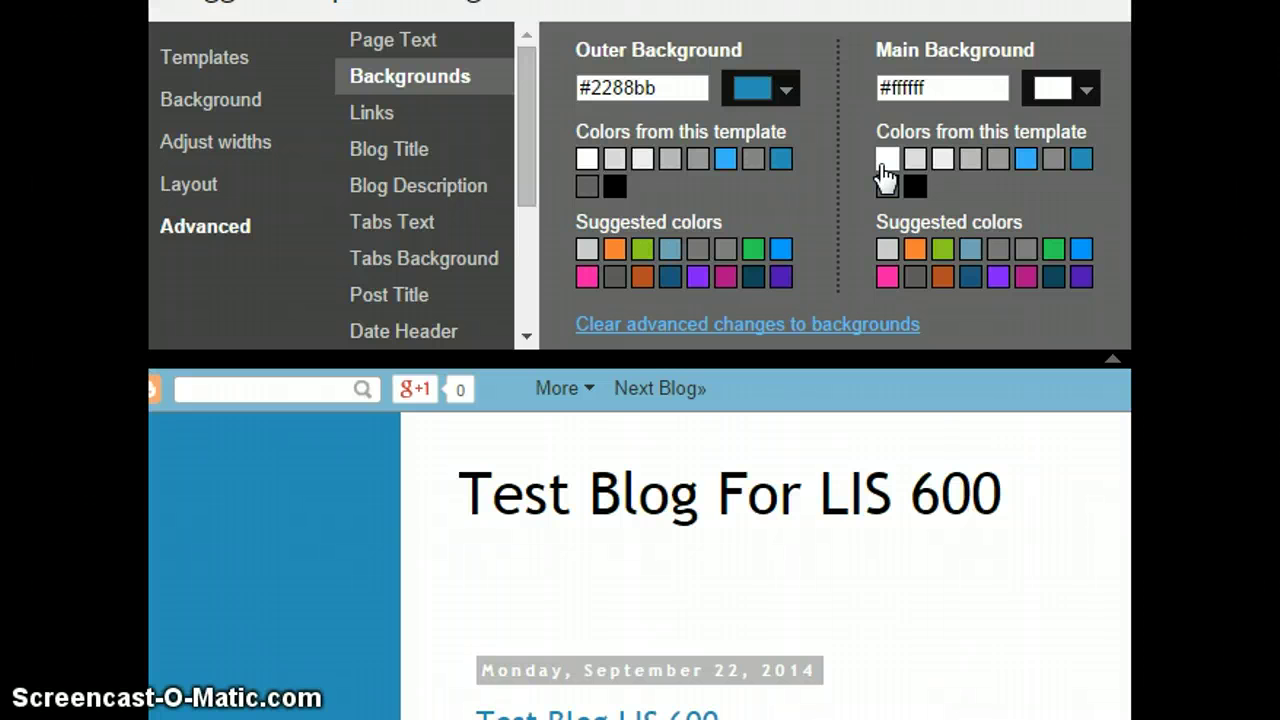
pyautogui.moveTo(523, 128); pyautogui.dragTo(528, 243)
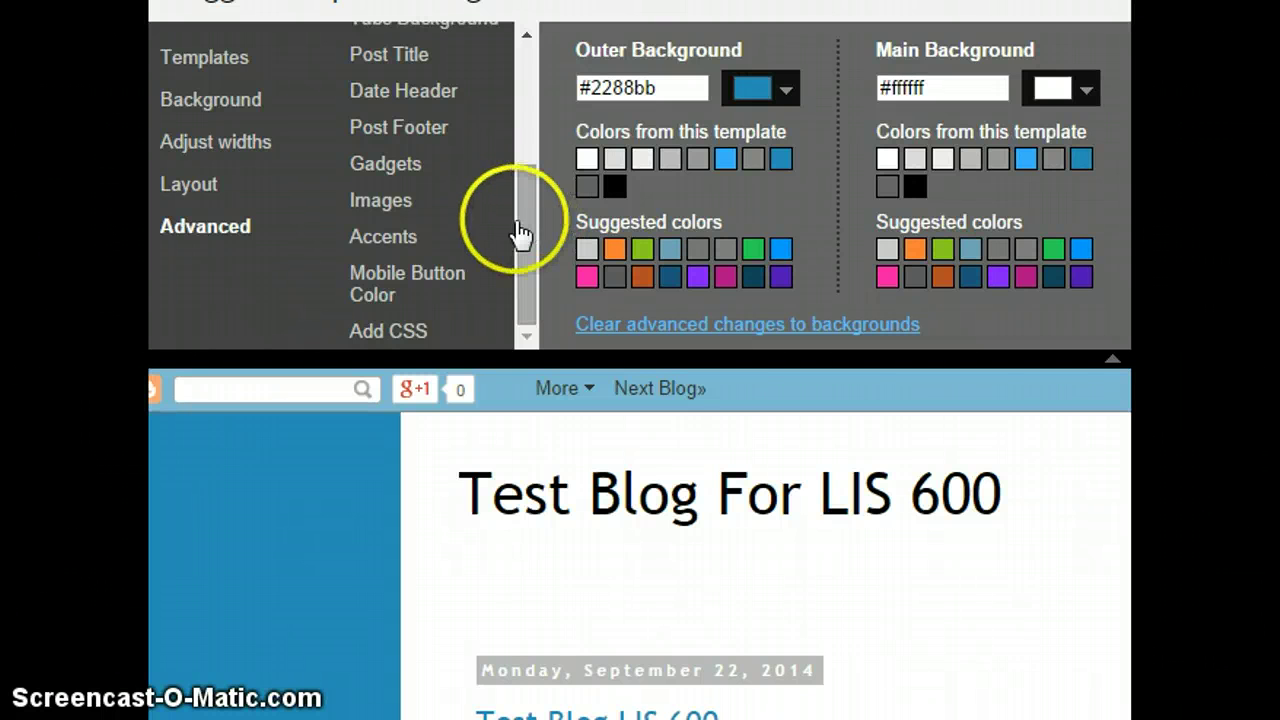
pyautogui.moveTo(520, 243); pyautogui.dragTo(523, 86)
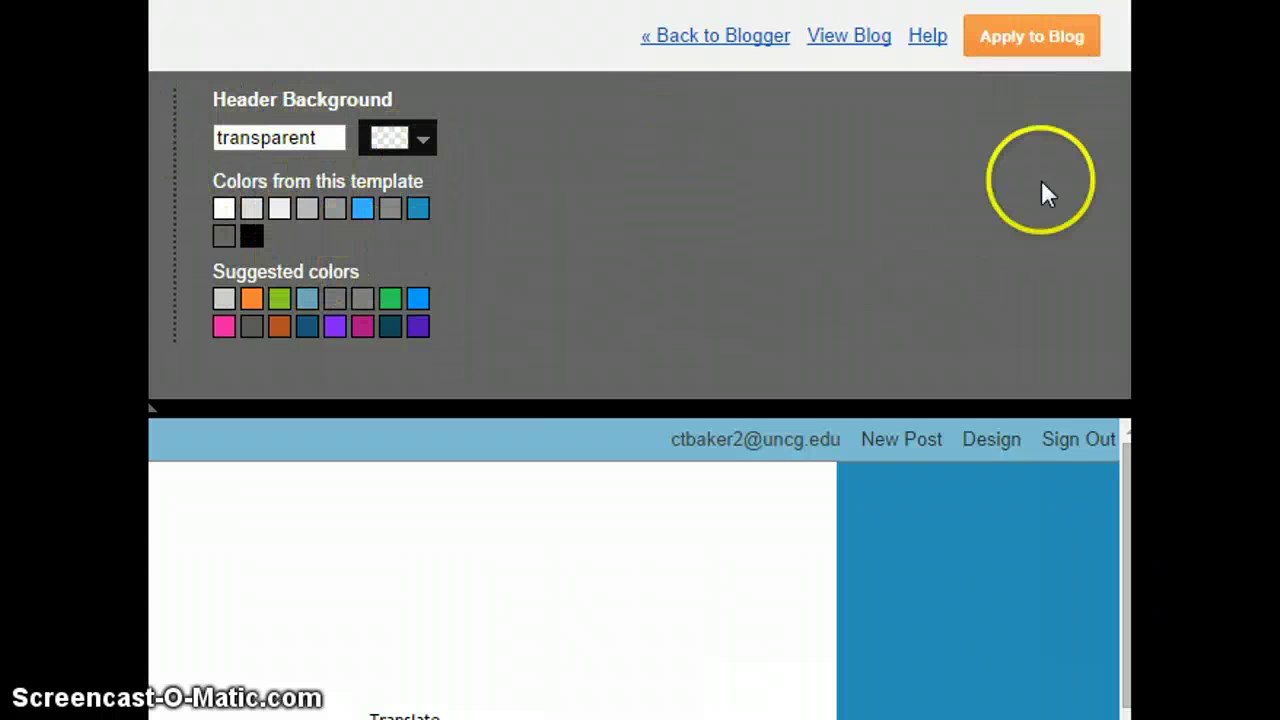
# - Apply the blue background design changes to the blog
pyautogui.click(1027, 58)
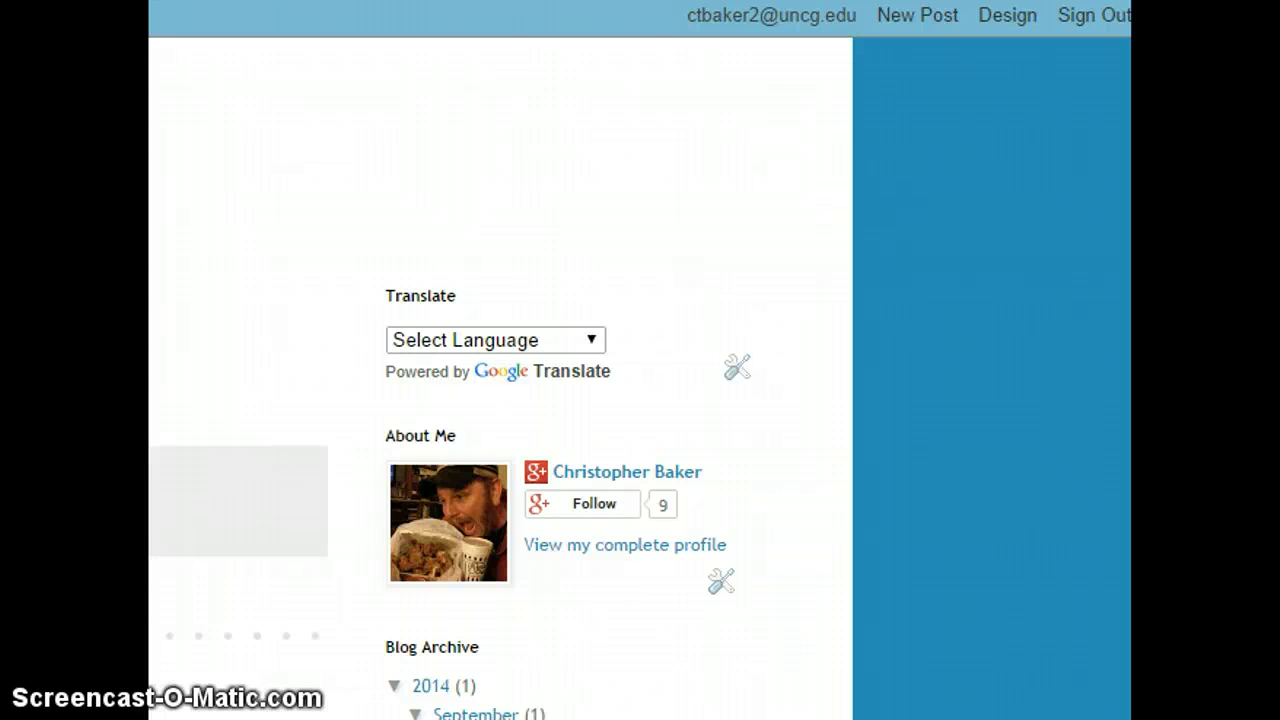
# - Return to the Template page showing the blue outer background in Live on Blog
pyautogui.click(559, 587)
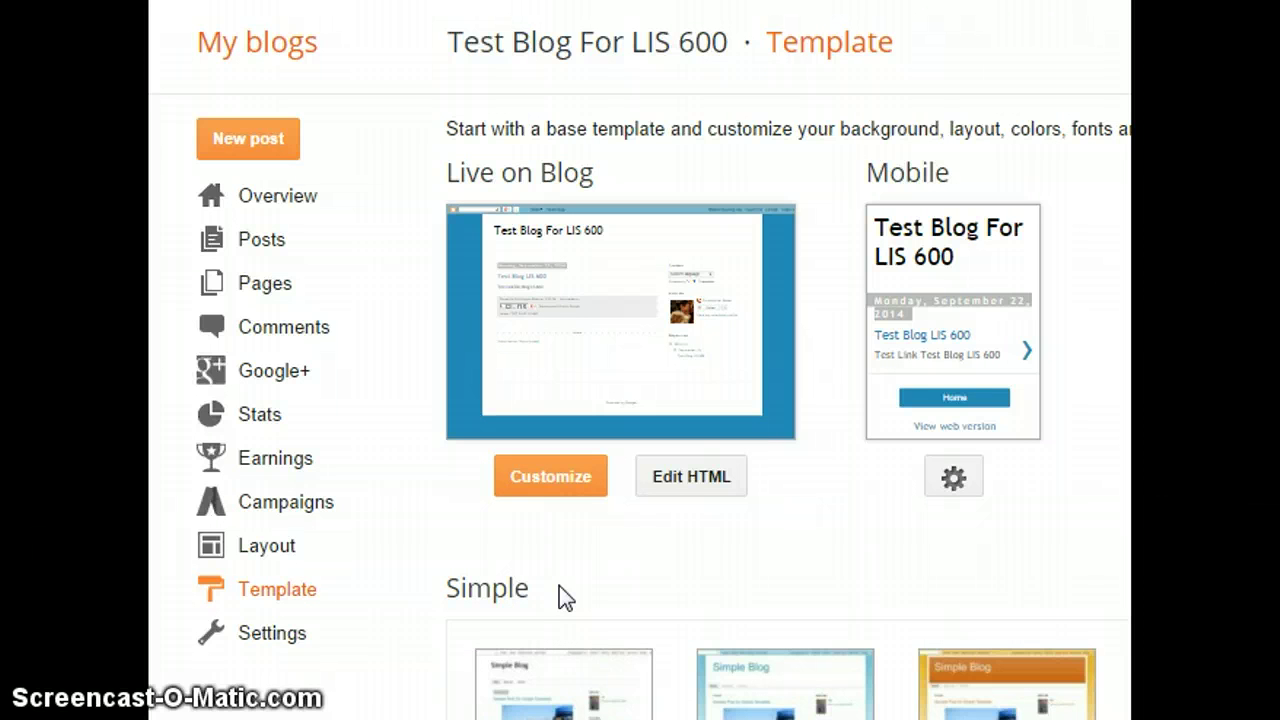
pyautogui.click(605, 563)
pyautogui.click(690, 680)
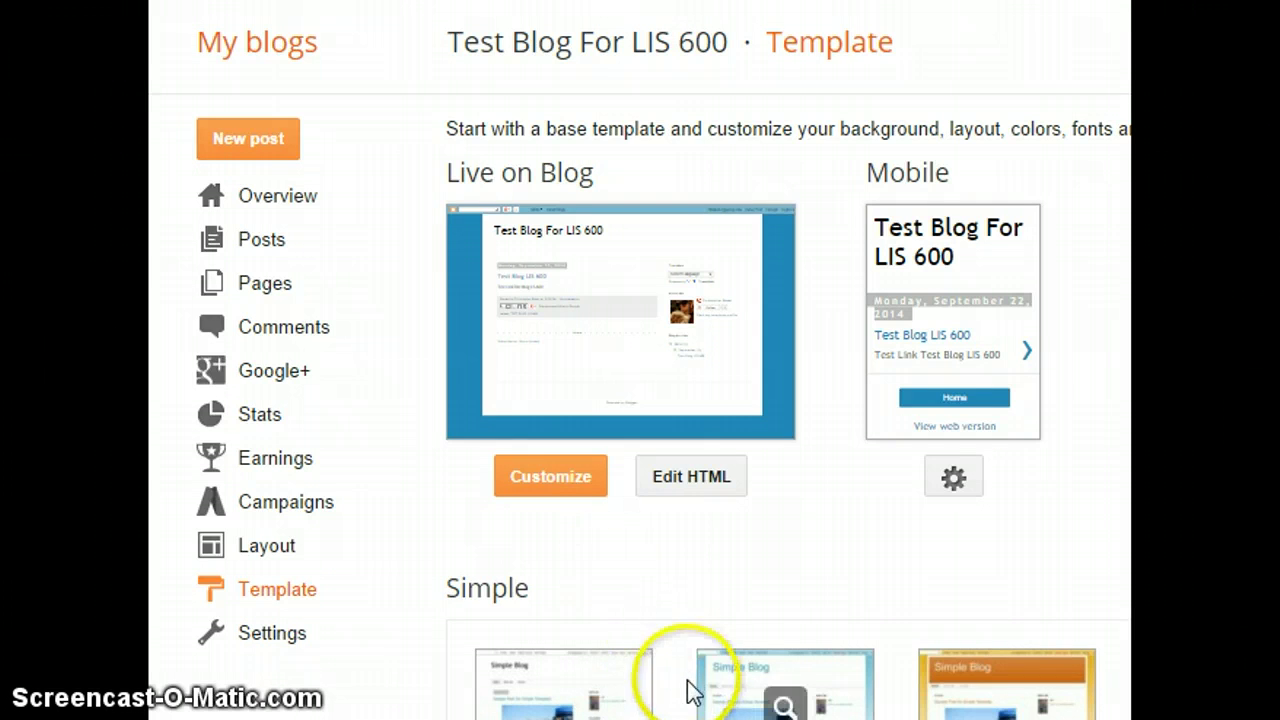